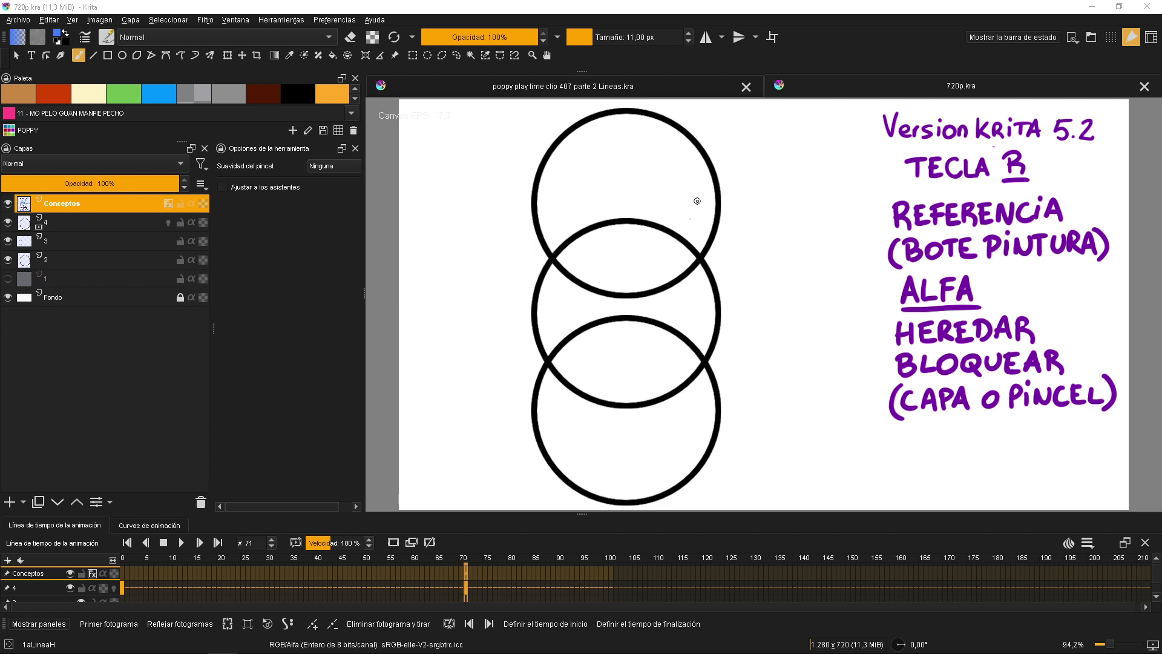
Pick layers 4, 3 and 2 from their canvas circles, then open Configure Krita's canvas input page.
key(r)
click(705, 153)
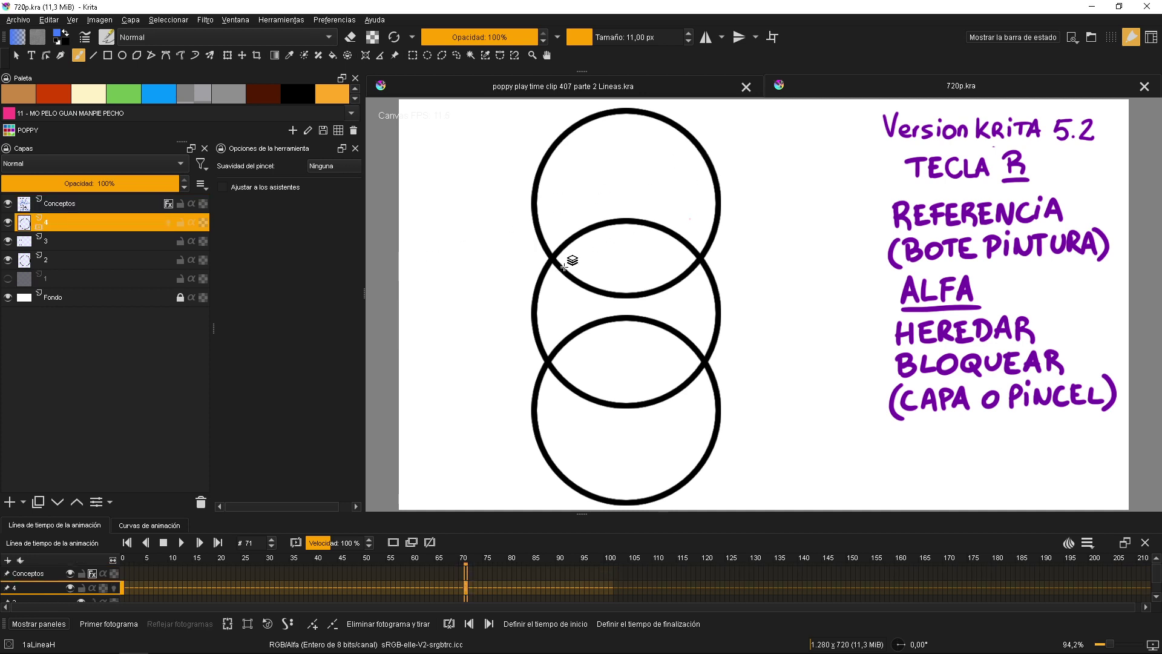
click(713, 275)
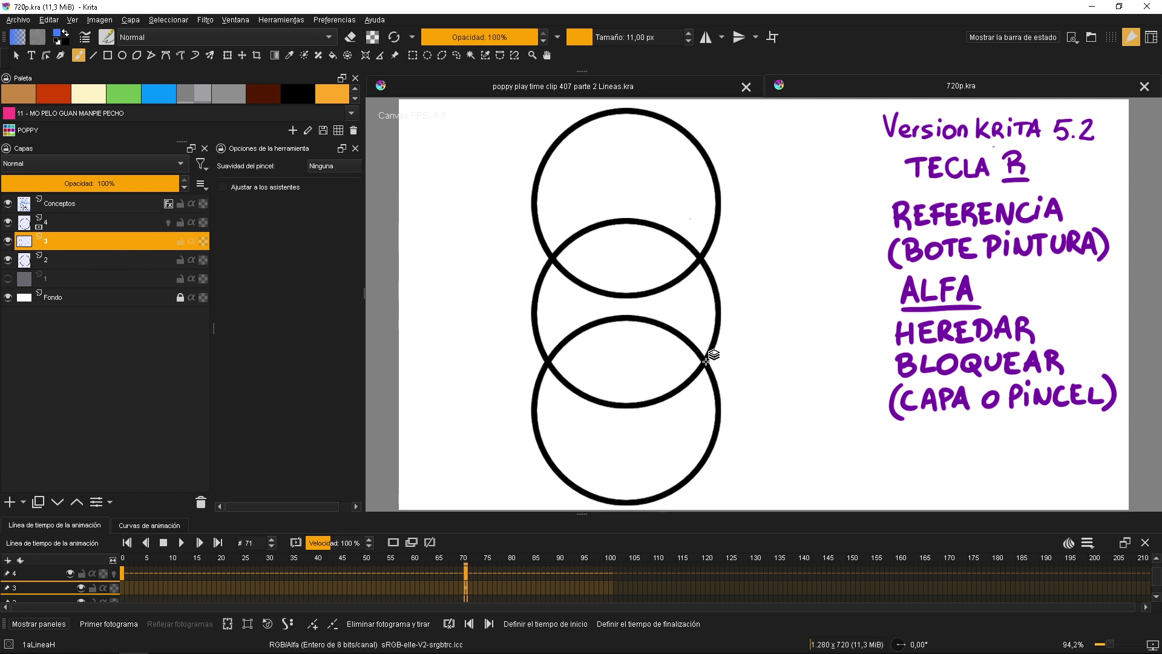
click(536, 385)
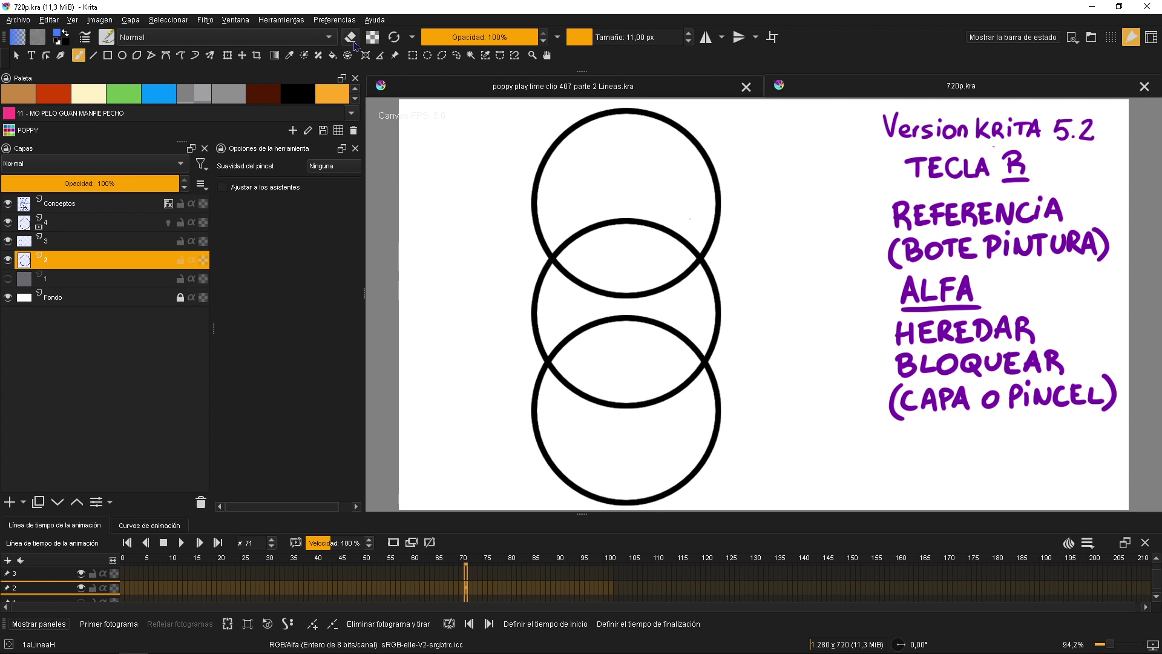
click(340, 22)
click(358, 34)
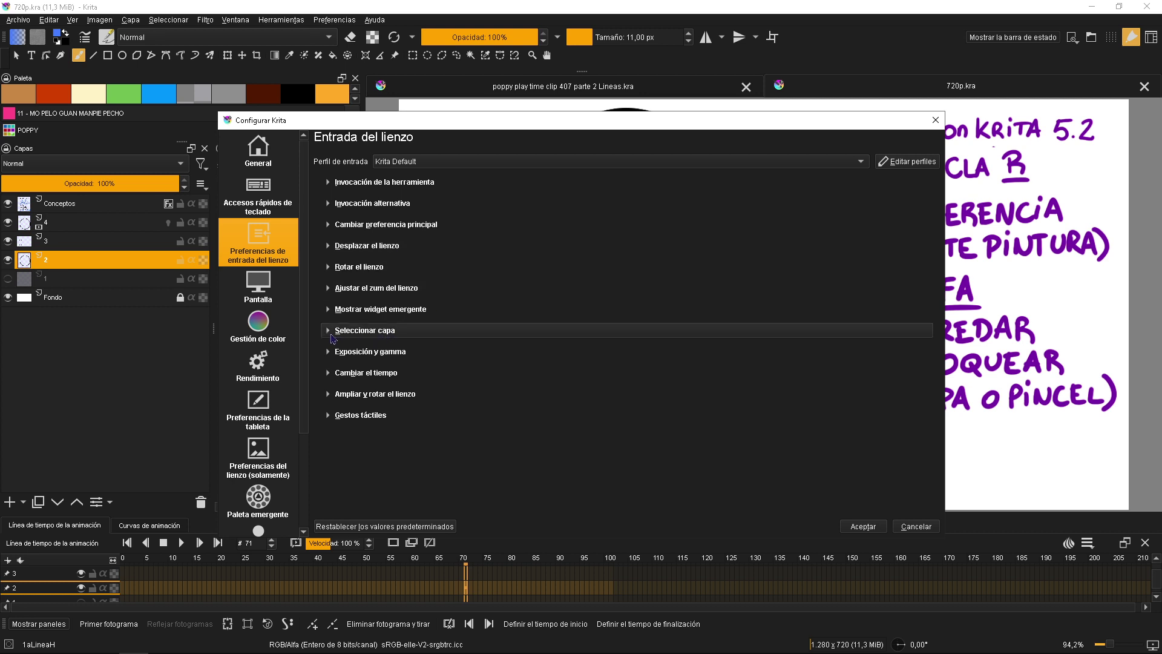
Review the C + left-button Seleccionar capa shortcut, then close the configuration with Aceptar.
click(332, 335)
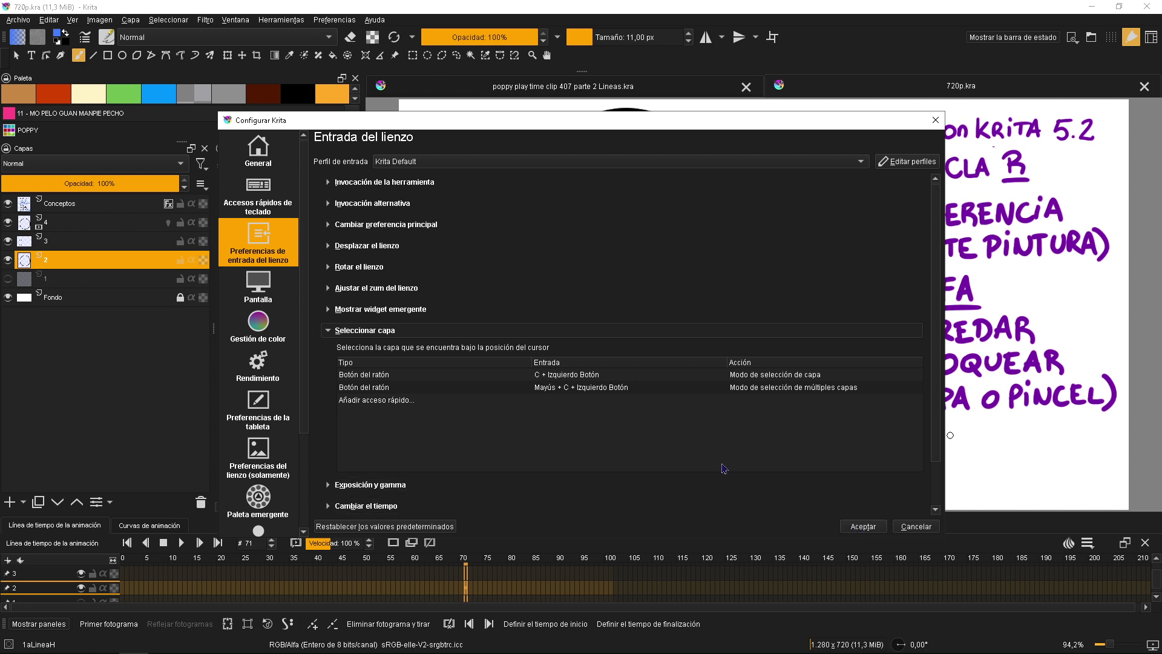
click(570, 376)
click(581, 376)
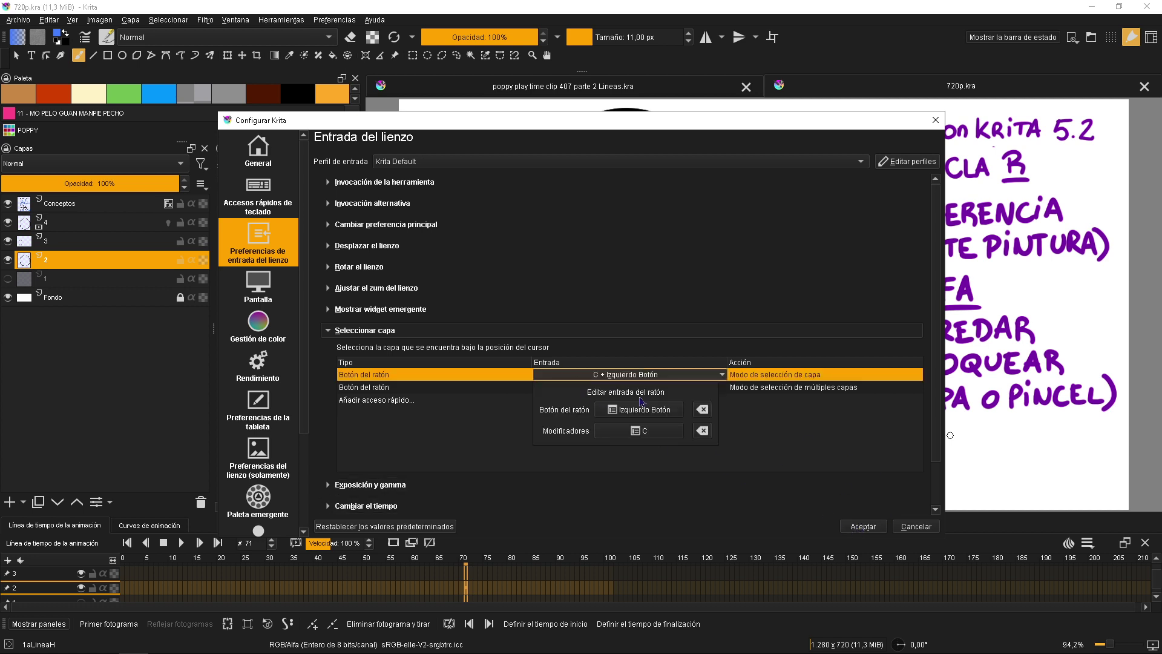
click(675, 480)
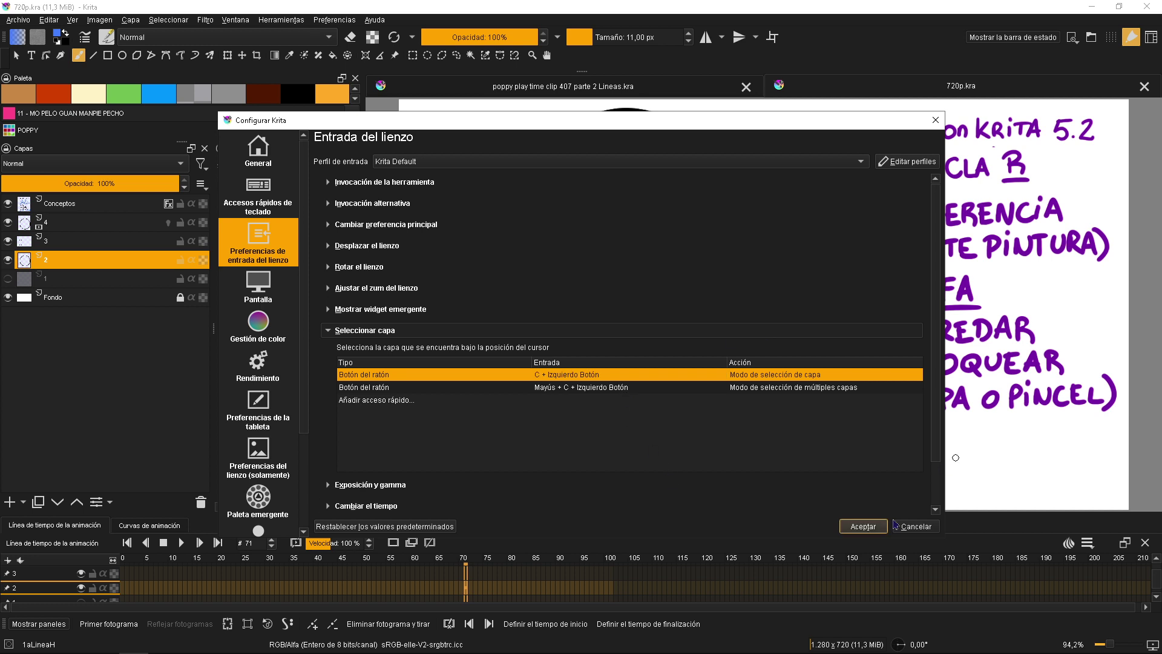
click(868, 528)
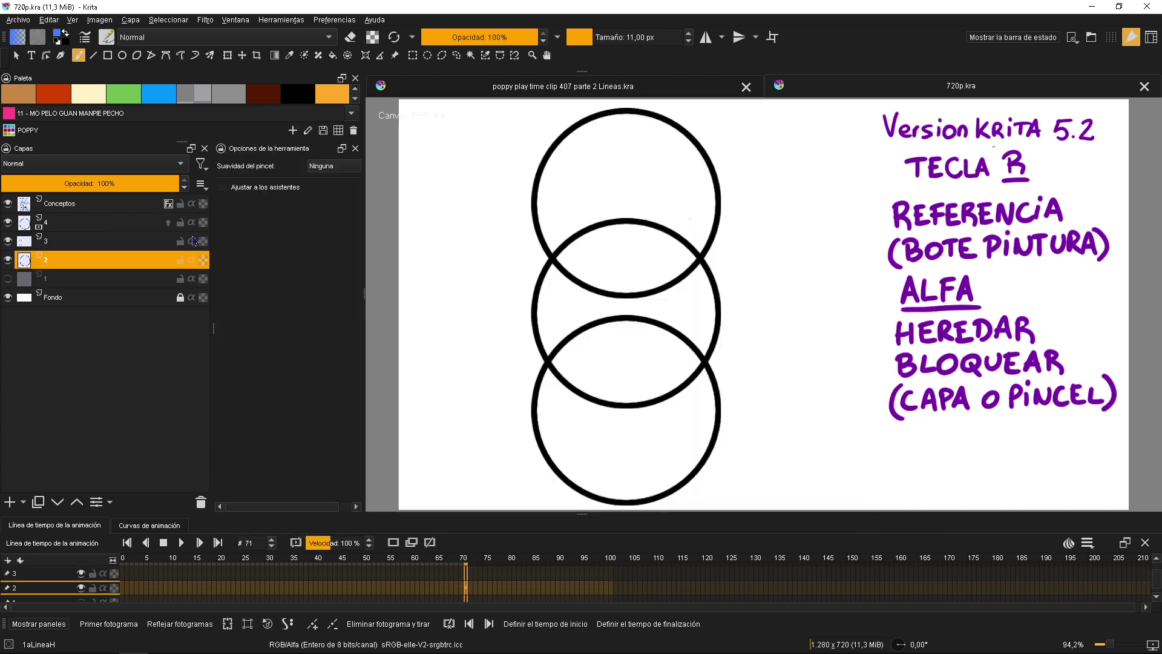
Test a blue bucket fill on the bottom circle referencing the current layer, then undo it.
click(332, 55)
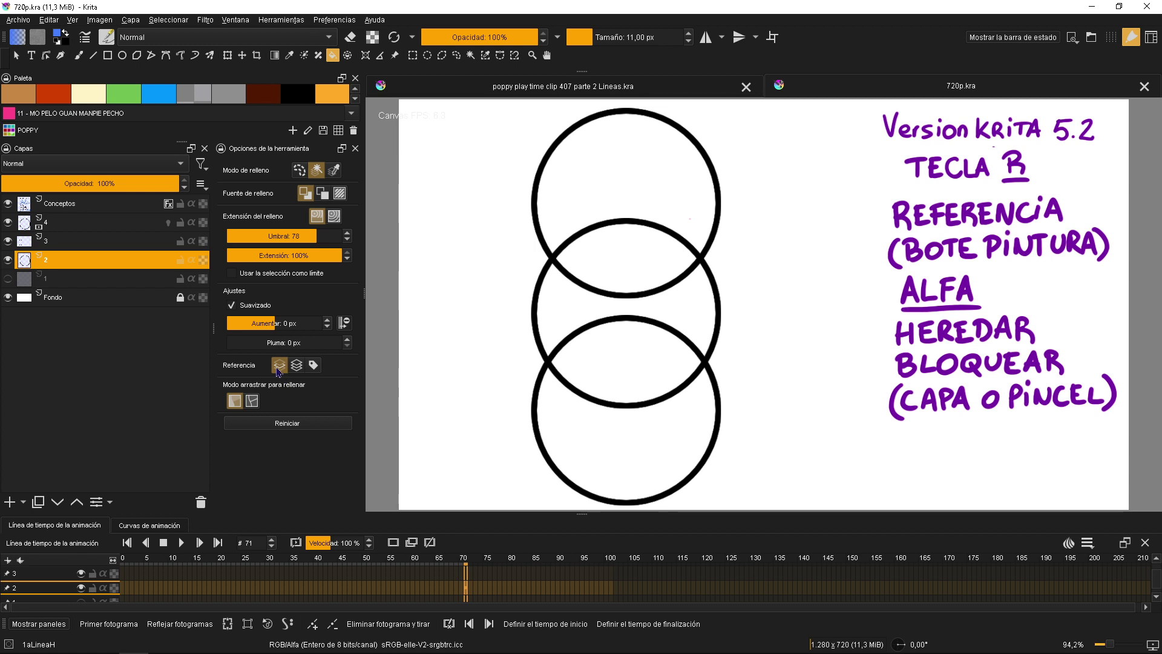
drag(626, 414, 604, 358)
click(610, 397)
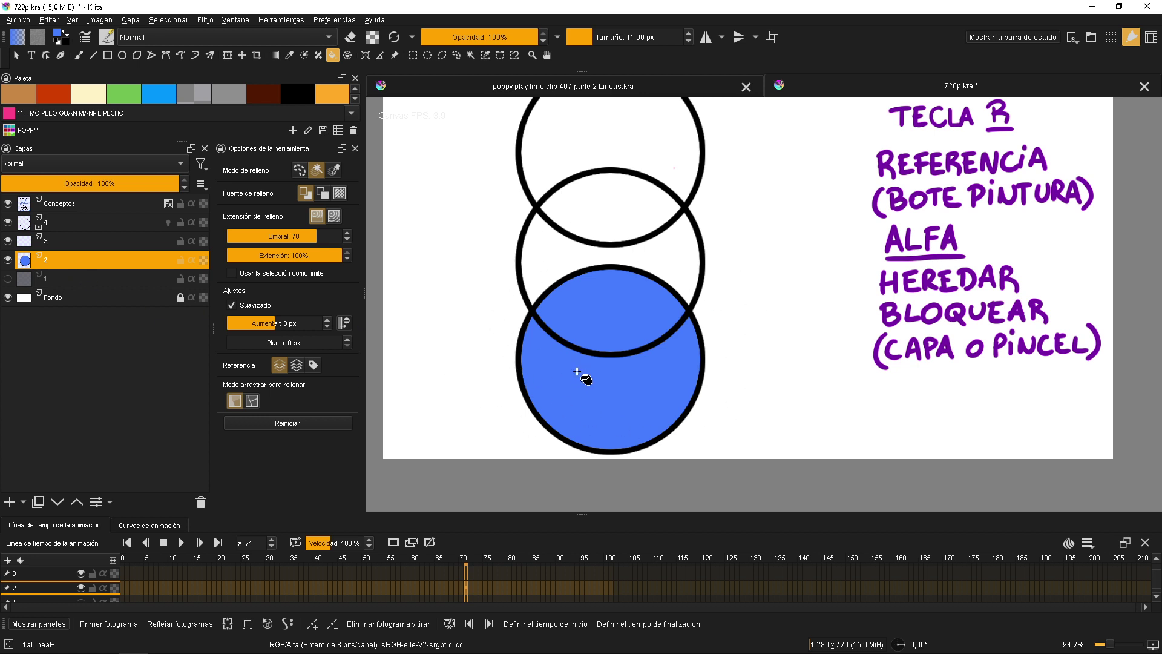
key(ctrl+z)
Fill the middle band referencing all layers, undo it, and set reference to labelled layers.
click(297, 366)
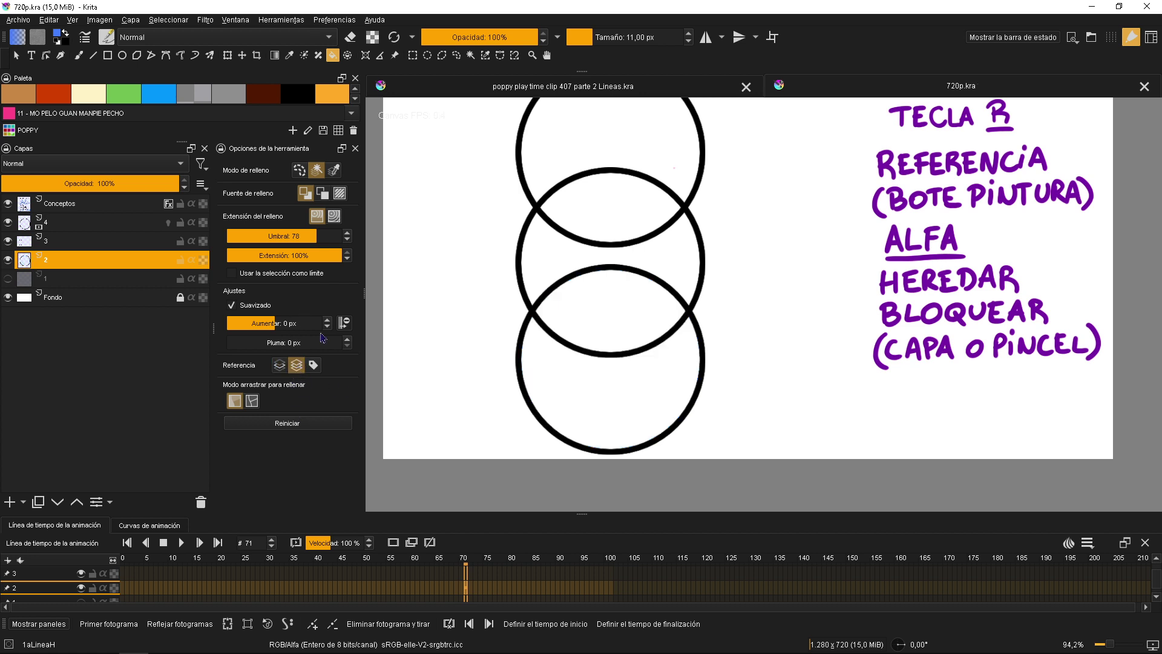
click(633, 263)
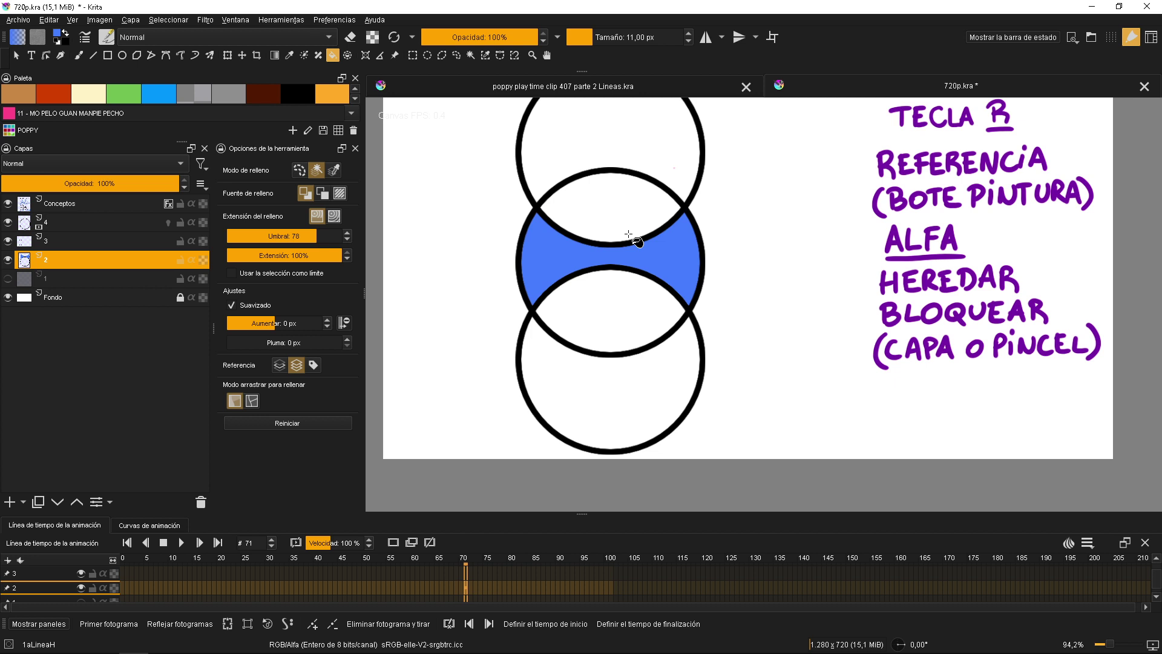
key(ctrl+z)
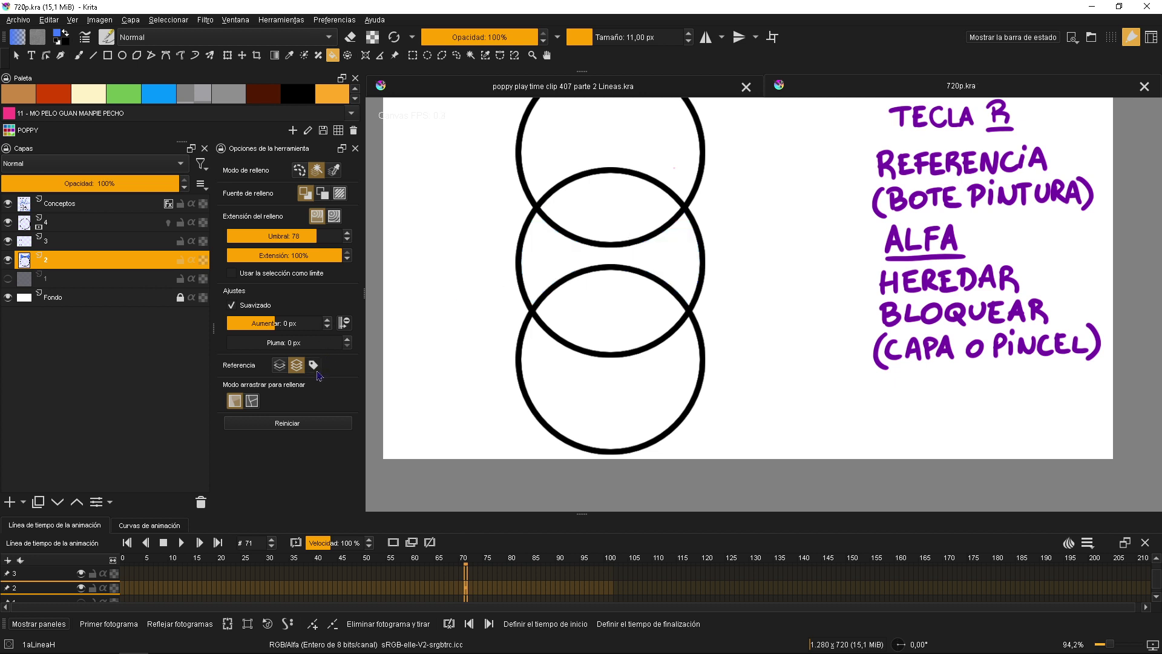
click(313, 364)
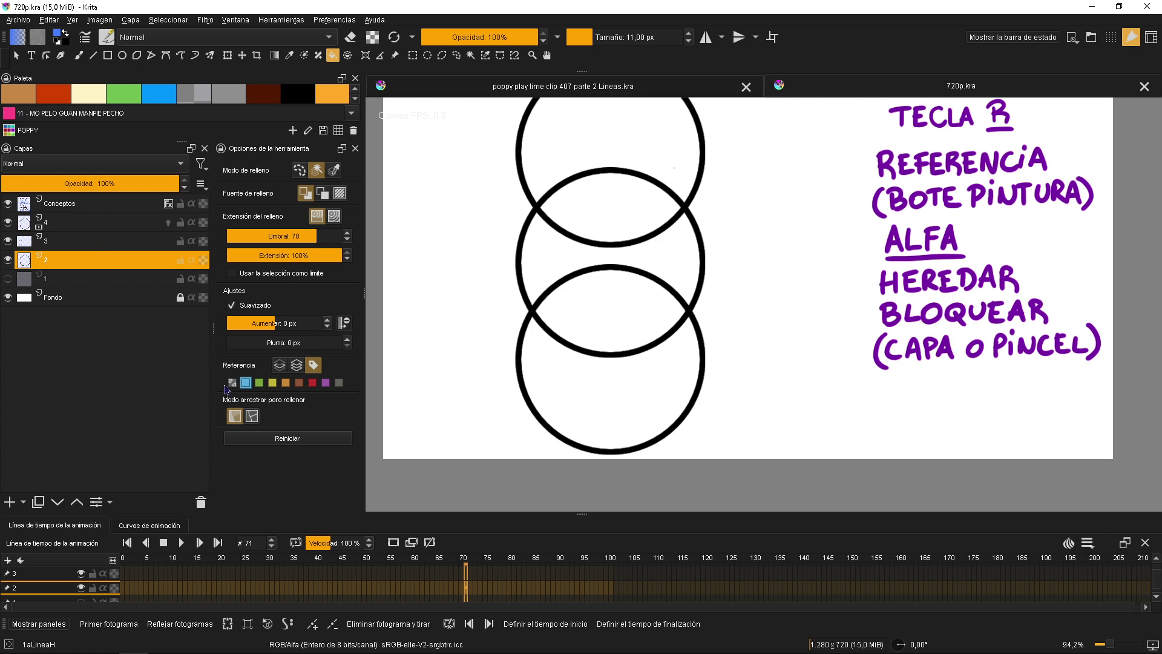
click(89, 230)
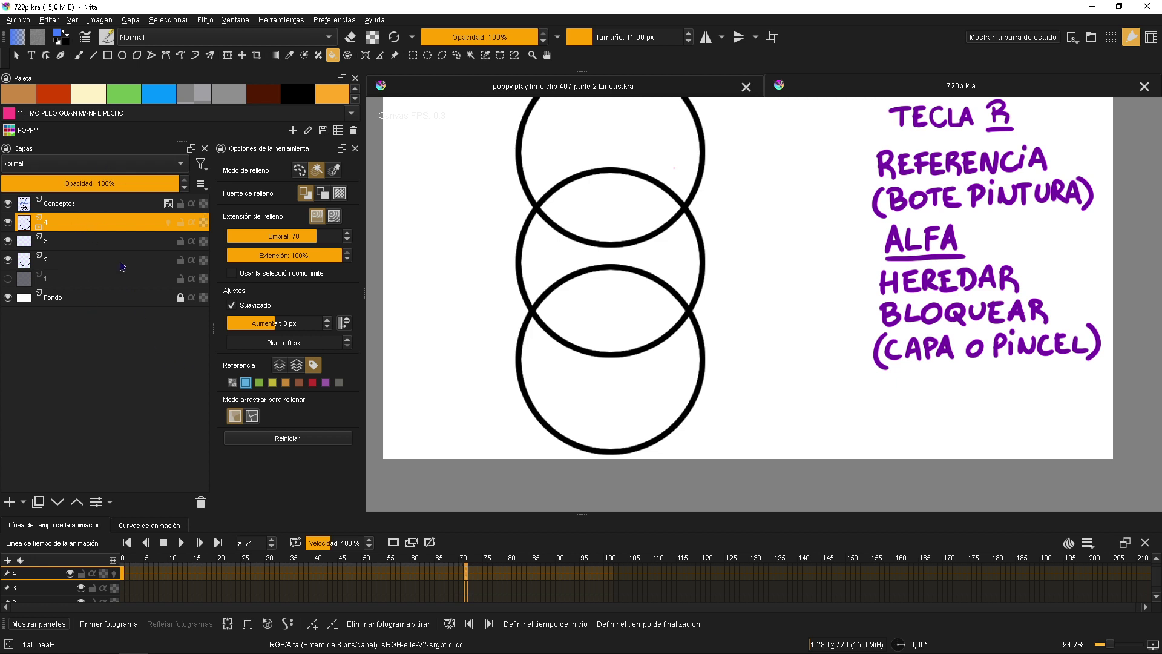
Give layer 4 a blue colour label from the layer actions list.
right_click(97, 222)
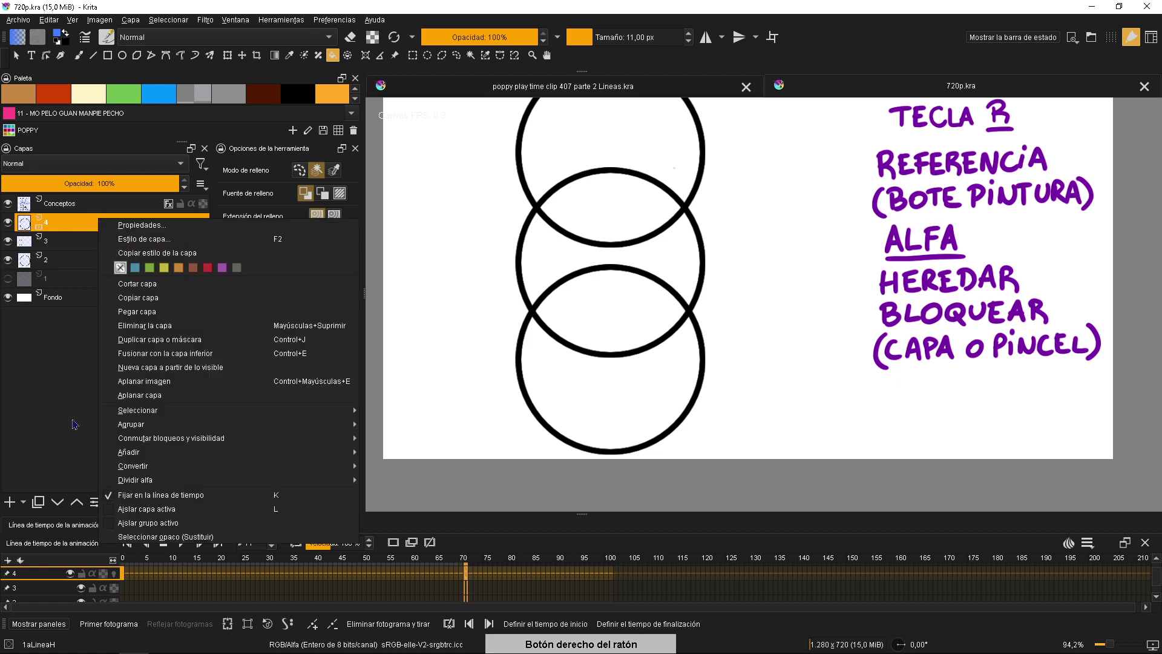
click(91, 504)
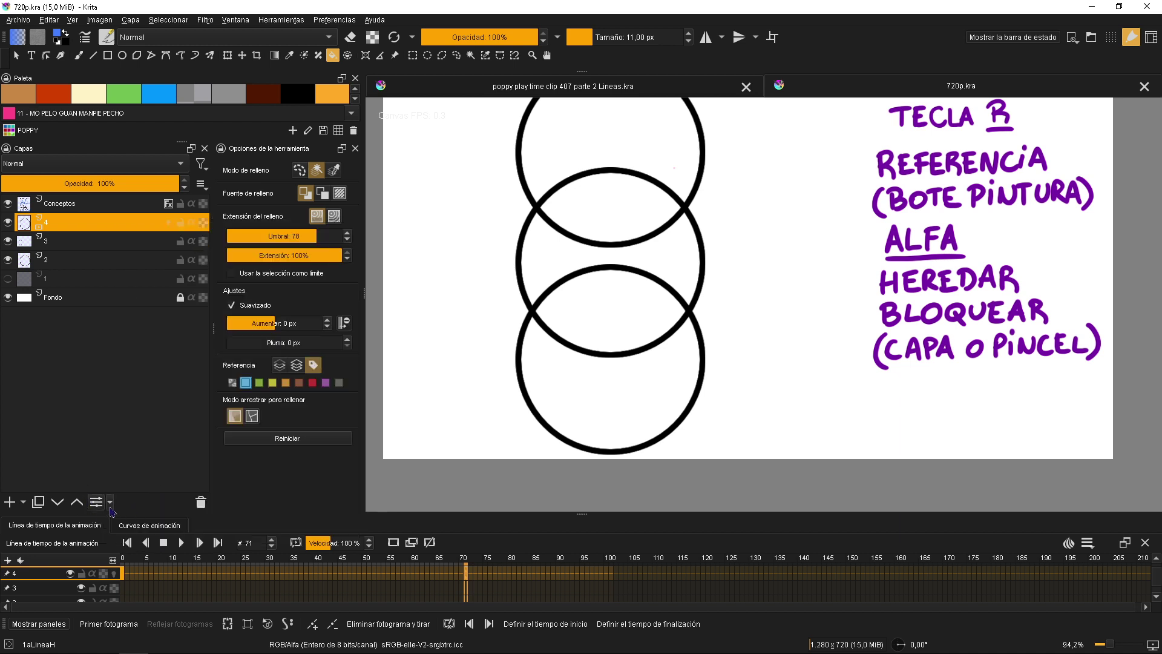
click(111, 504)
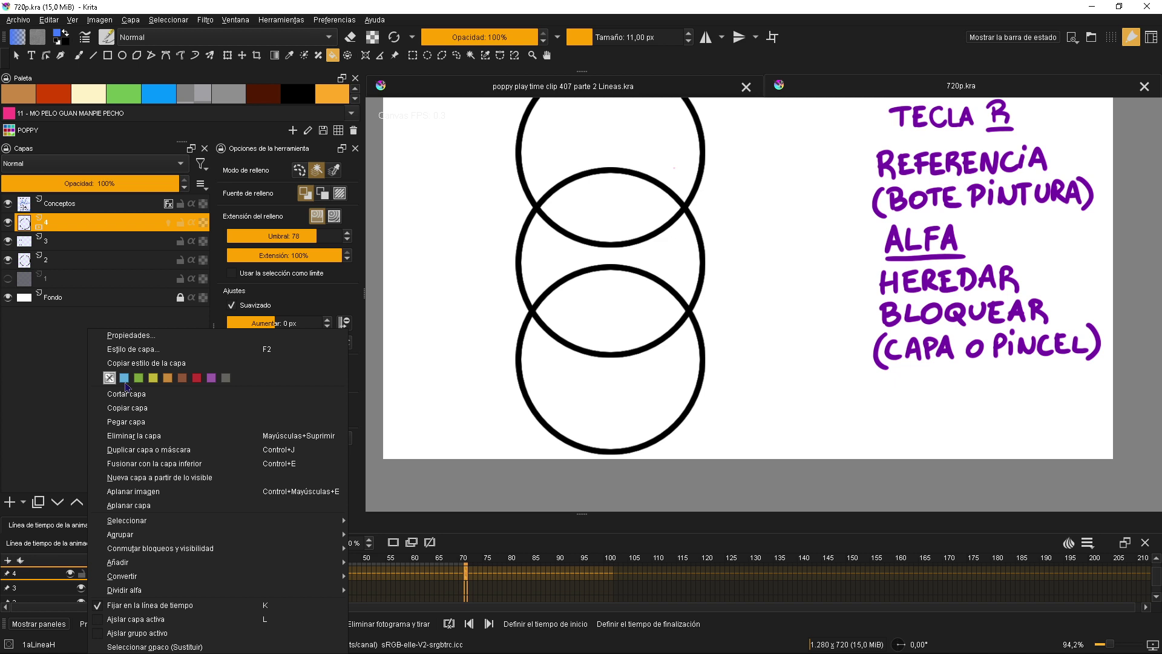
click(124, 378)
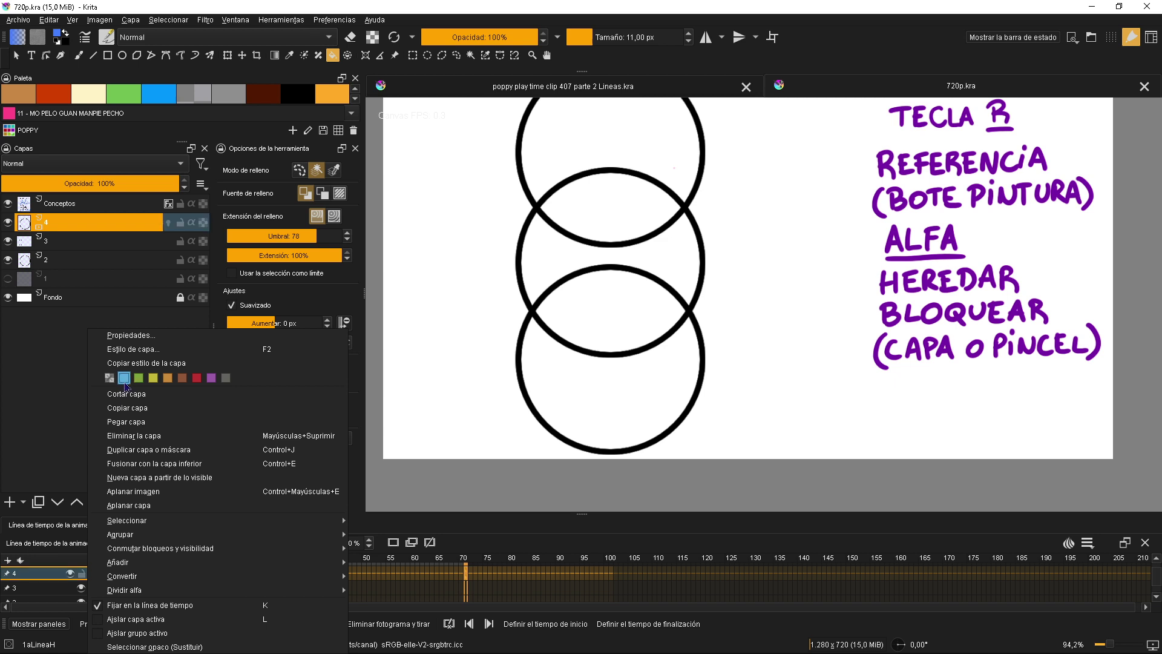
click(121, 319)
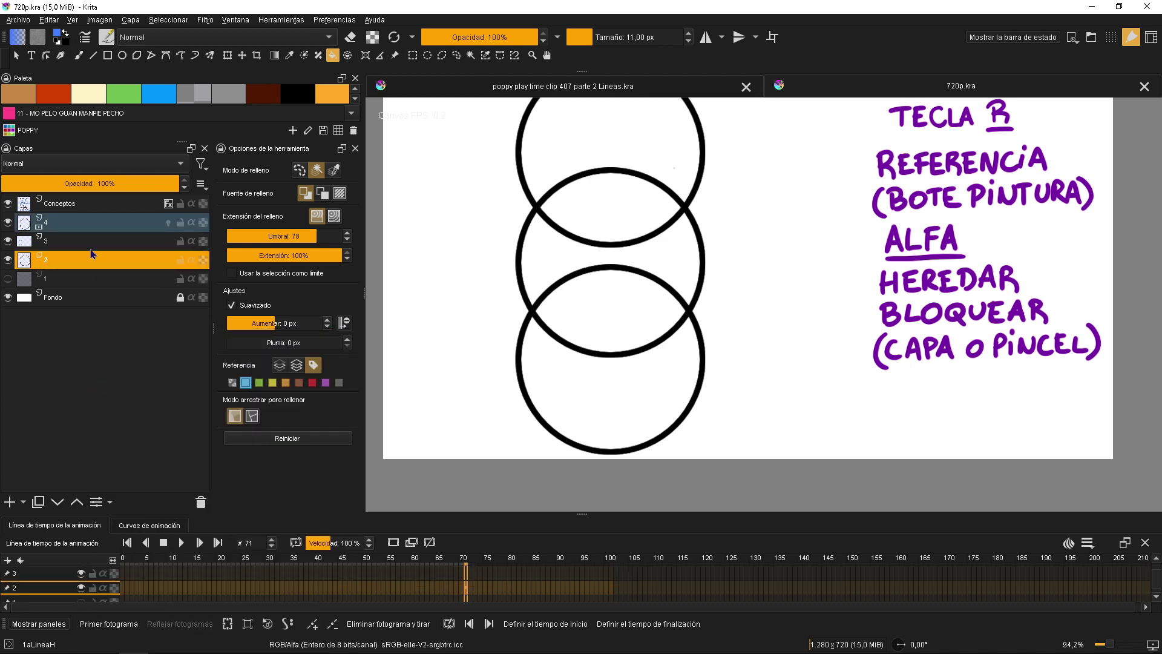
click(91, 245)
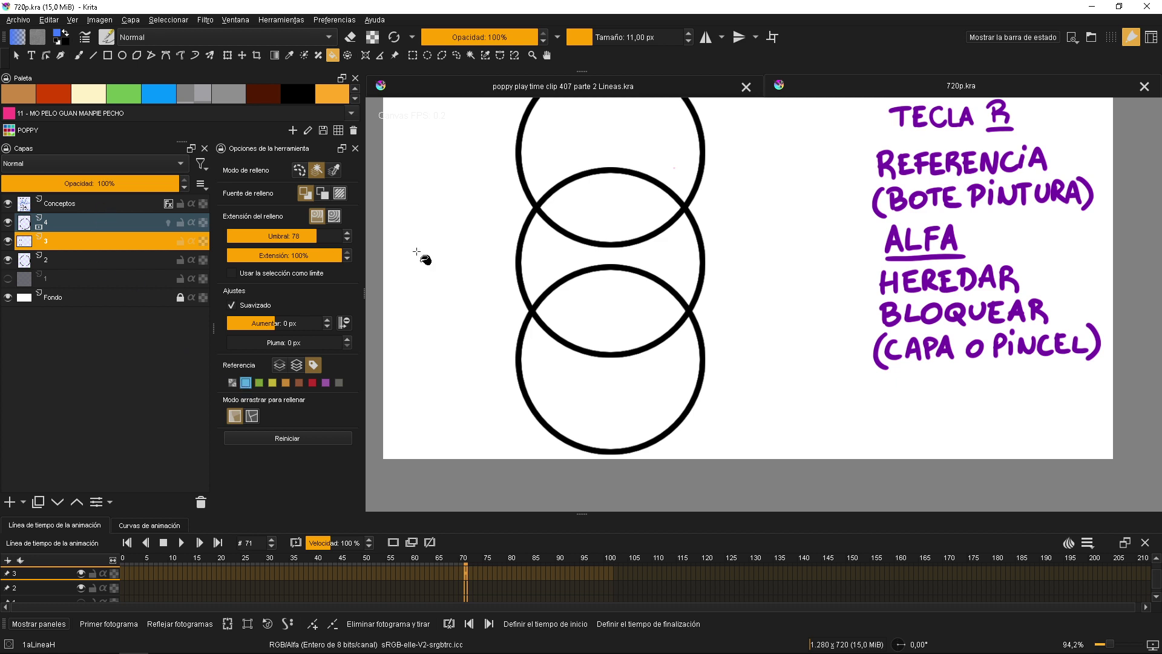
Fill and undo the top circle, then fill the middle circle referencing unlabelled layers.
drag(616, 226, 618, 262)
click(615, 261)
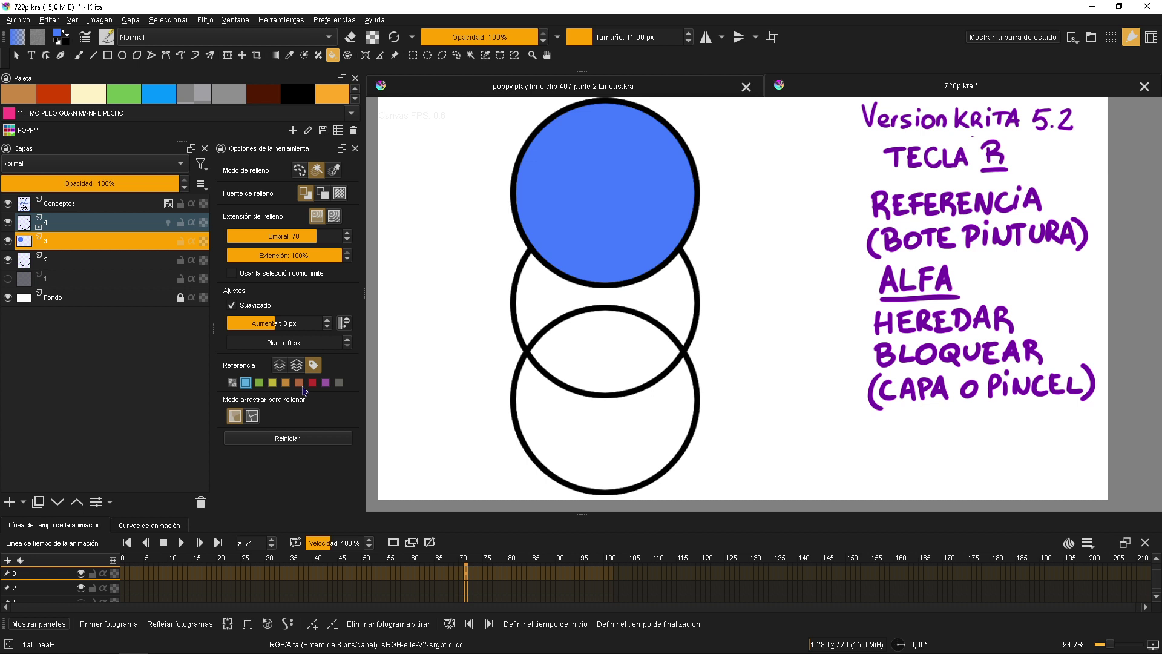
key(ctrl+z)
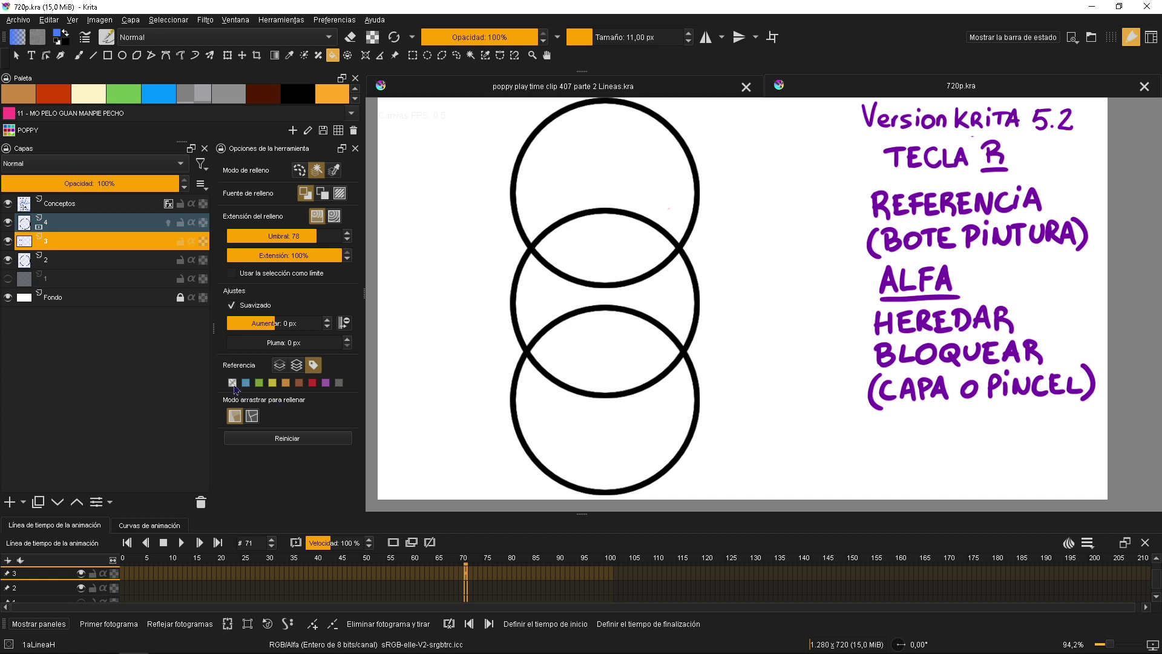
click(233, 385)
click(603, 293)
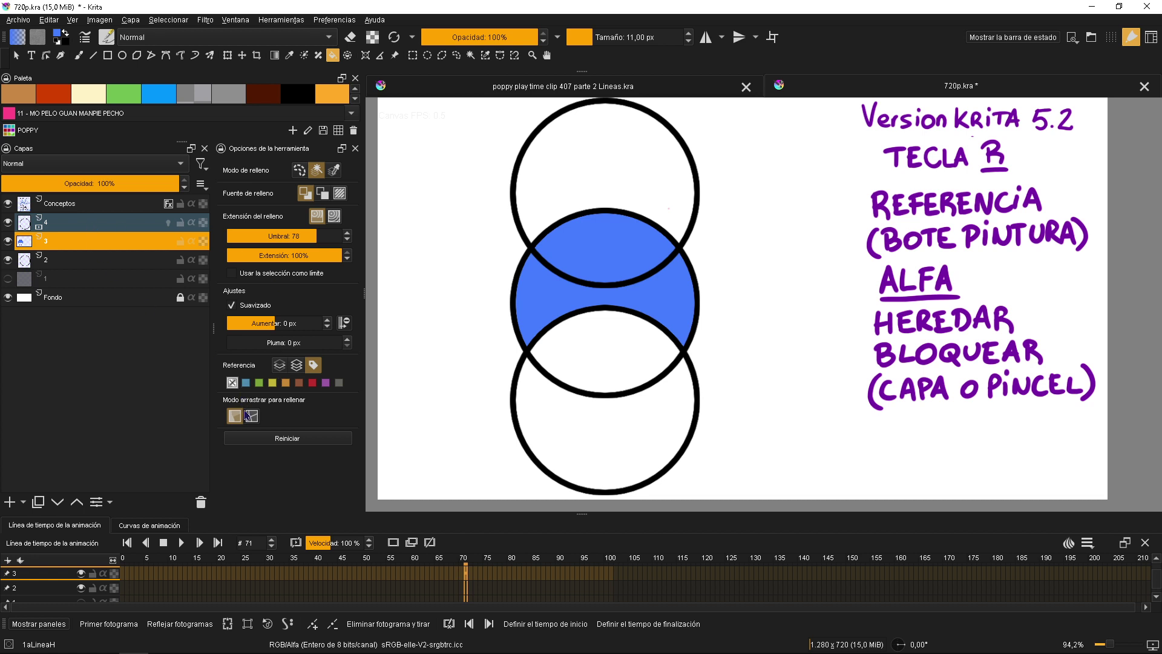
Reference blue-labelled layers, fill and undo the band, then return to the brush on layer 4.
click(246, 382)
key(ctrl+z)
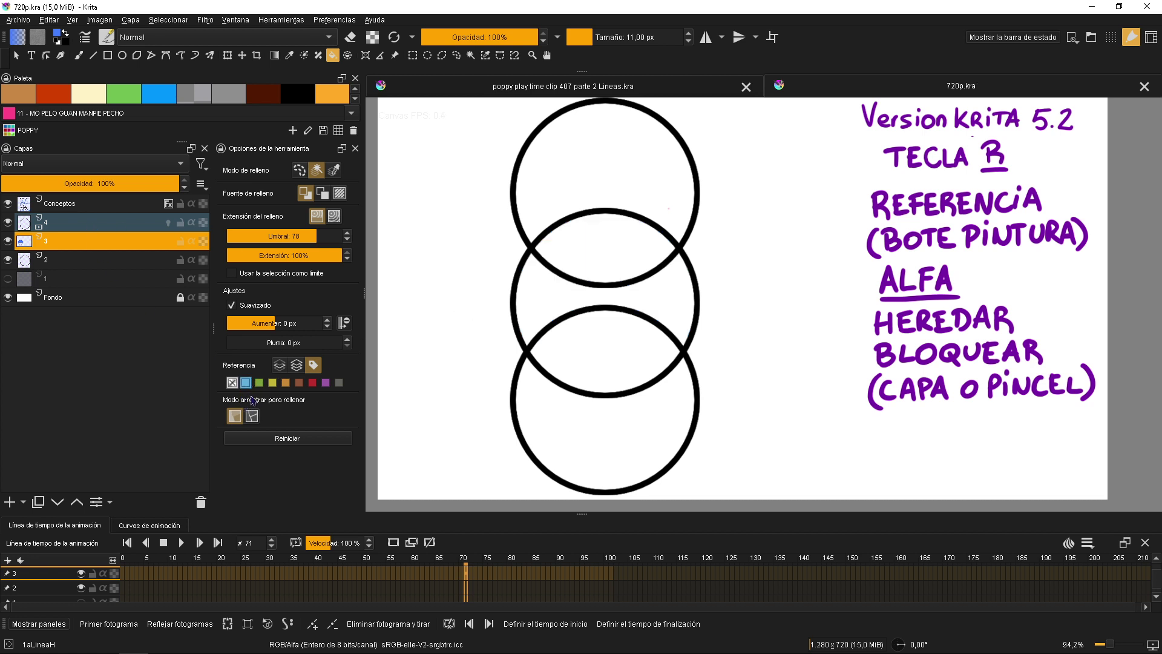
click(604, 307)
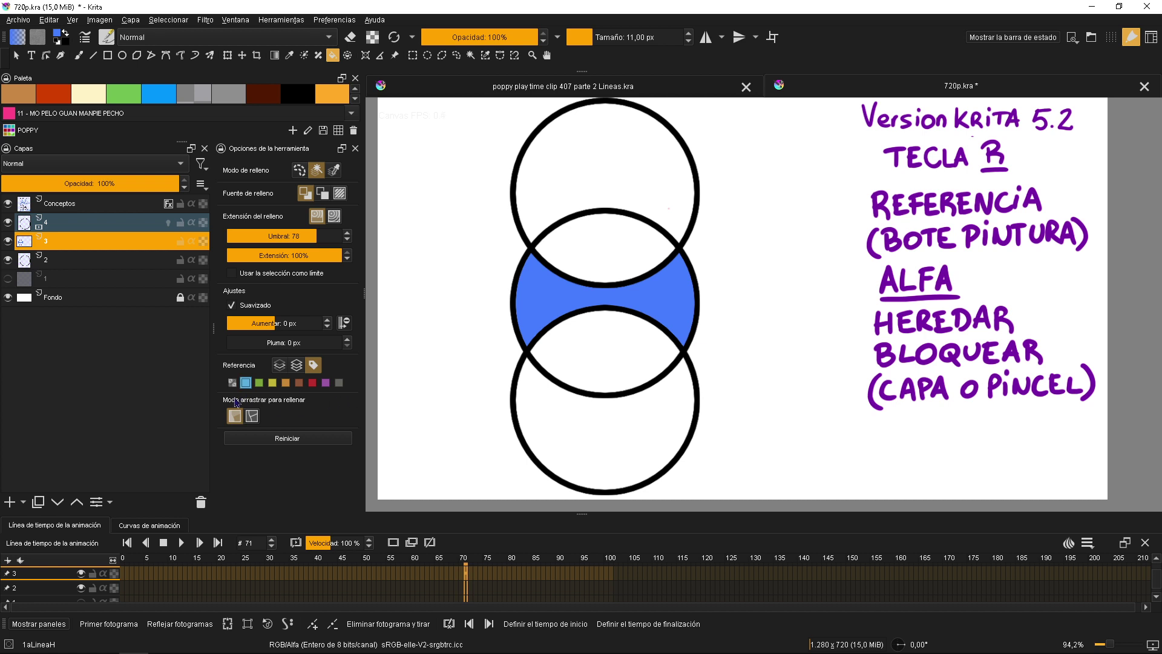
key(ctrl+z)
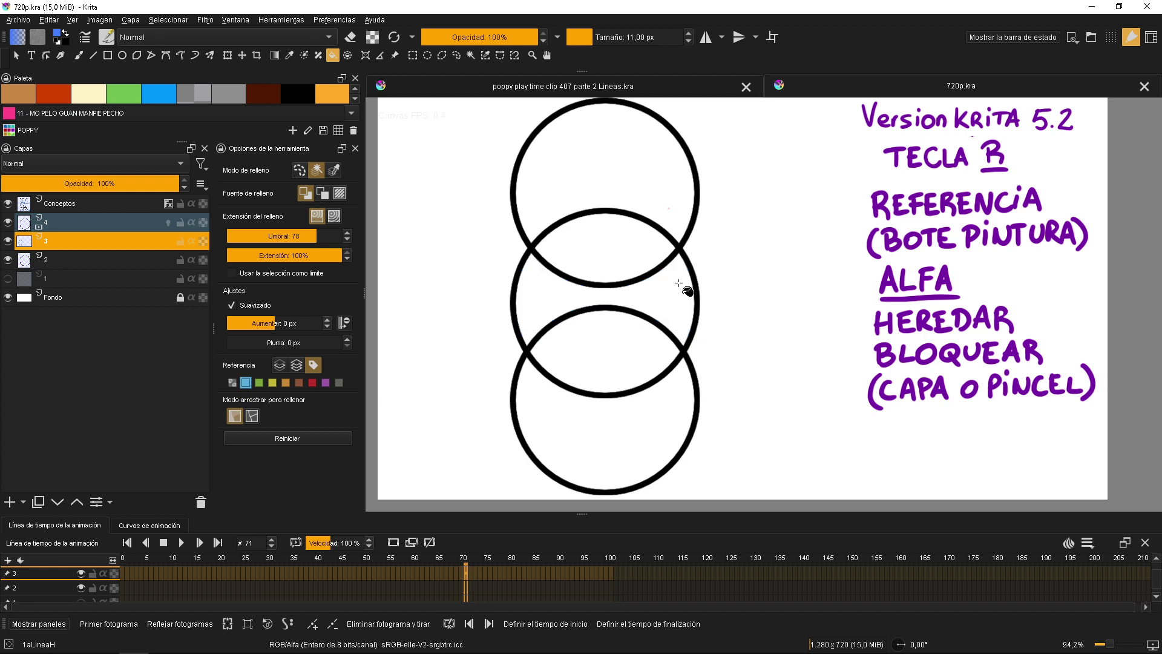
drag(679, 284, 611, 316)
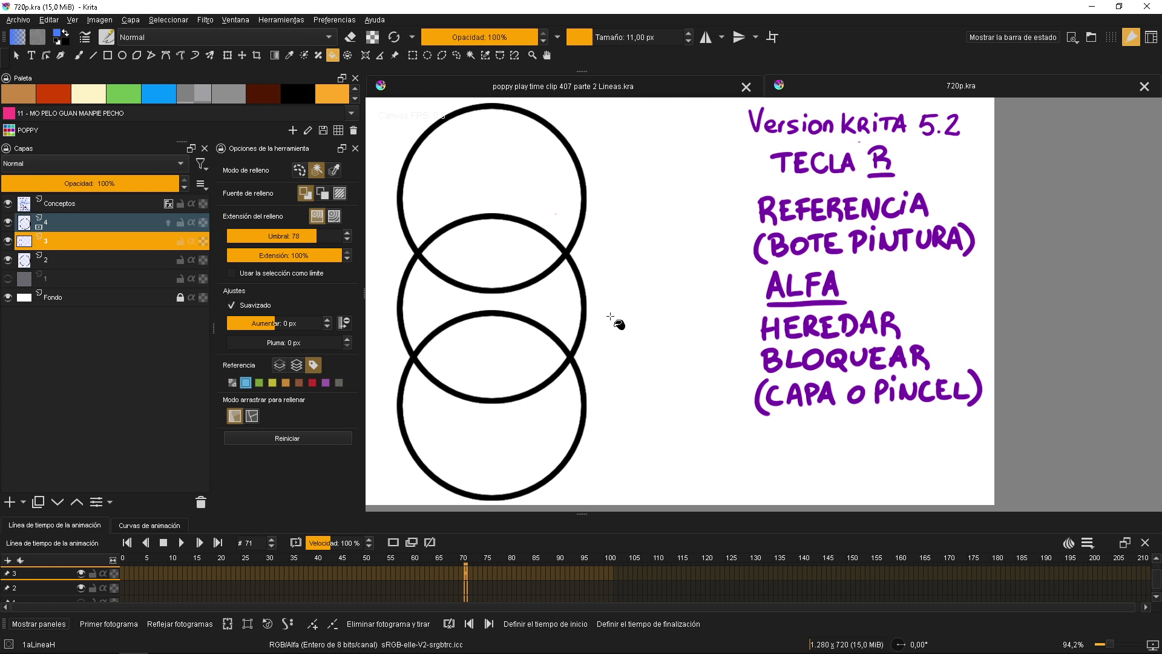
key(b)
click(116, 222)
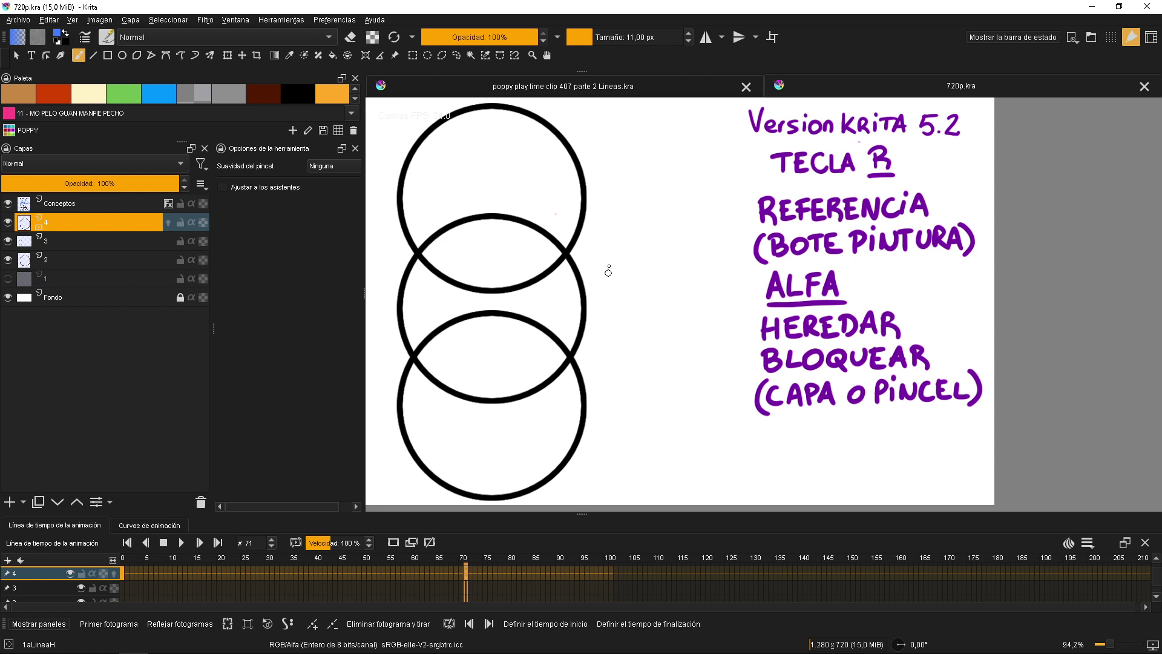
Draw two black leg-like bracket strokes beside the circles on layer 4.
drag(615, 245, 610, 327)
key(ctrl+z)
key(x)
mouse_move(615, 242)
mouse_down()
mouse_move(612, 325)
mouse_move(641, 242)
mouse_move(703, 243)
mouse_move(699, 321)
mouse_up()
mouse_move(675, 272)
mouse_down()
mouse_move(677, 325)
mouse_move(639, 327)
mouse_move(684, 316)
mouse_up()
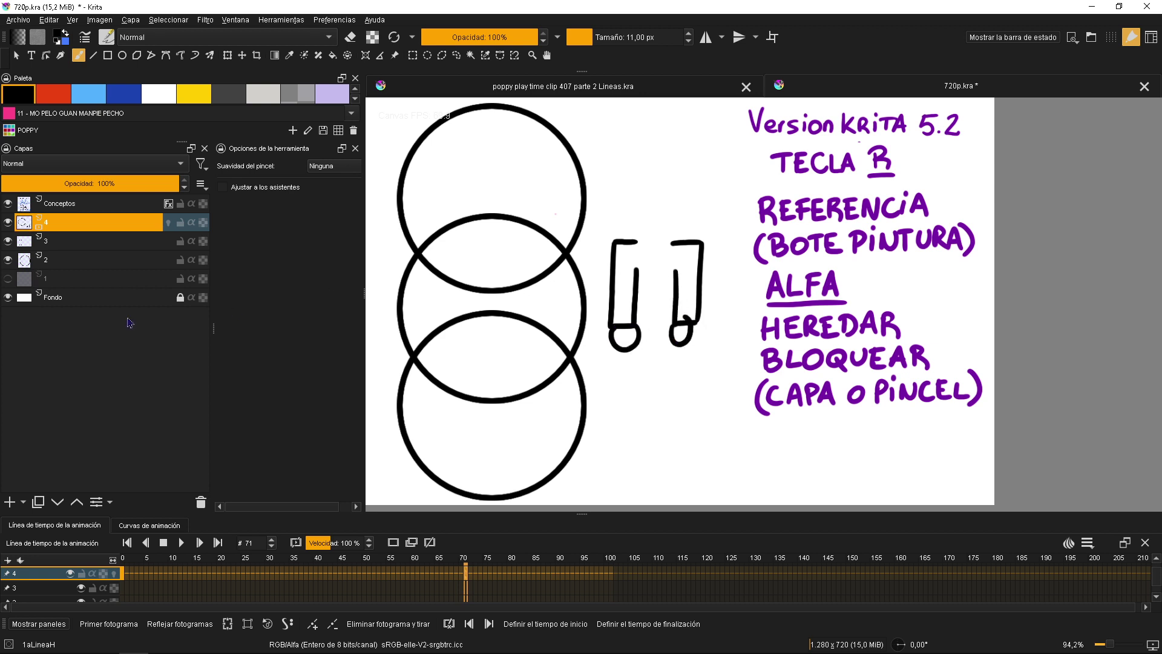
On layer 2, draw a line joining the two leg shapes into one box.
click(91, 241)
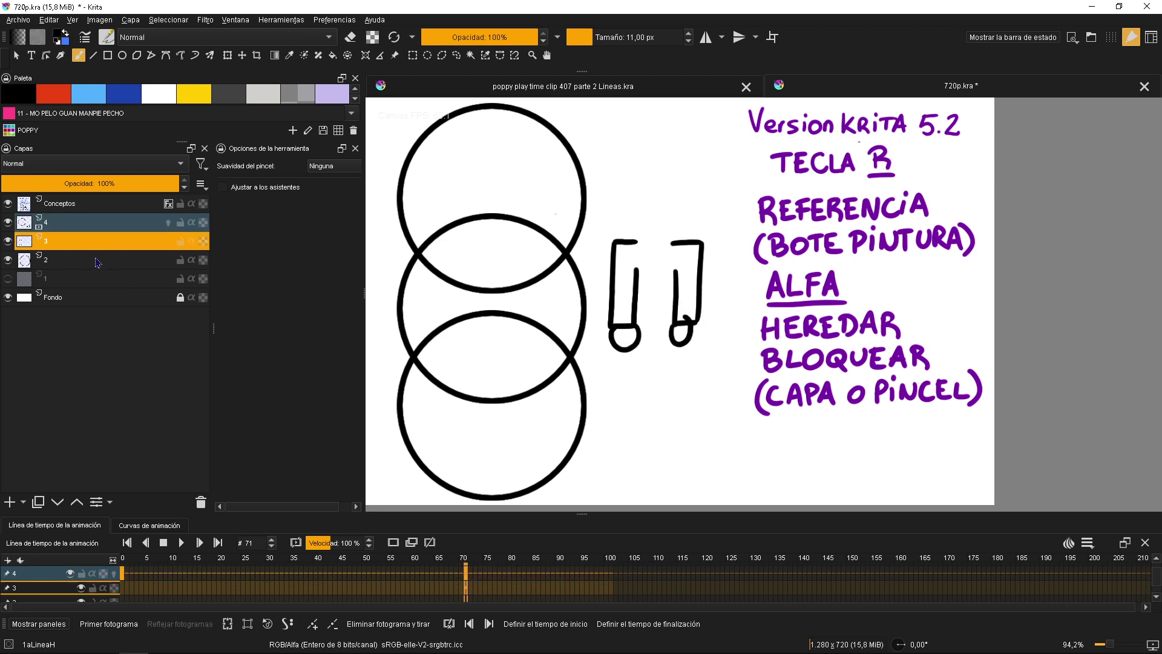
click(95, 260)
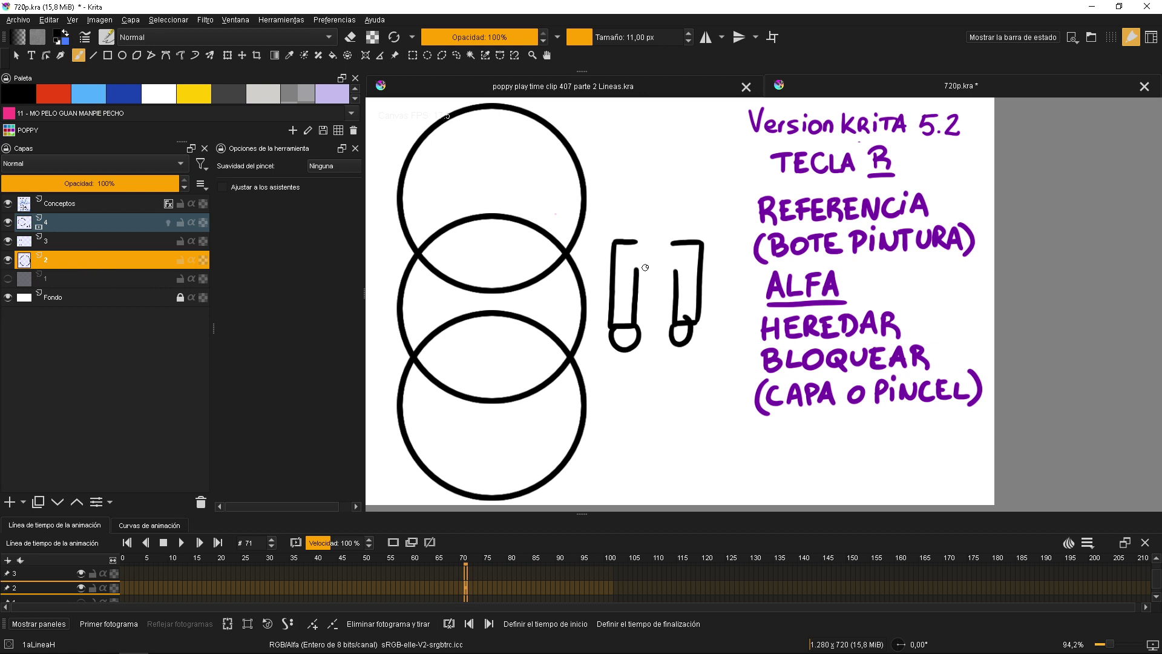
mouse_move(632, 243)
mouse_down()
mouse_move(632, 324)
mouse_move(678, 286)
mouse_move(677, 244)
mouse_move(633, 242)
mouse_up()
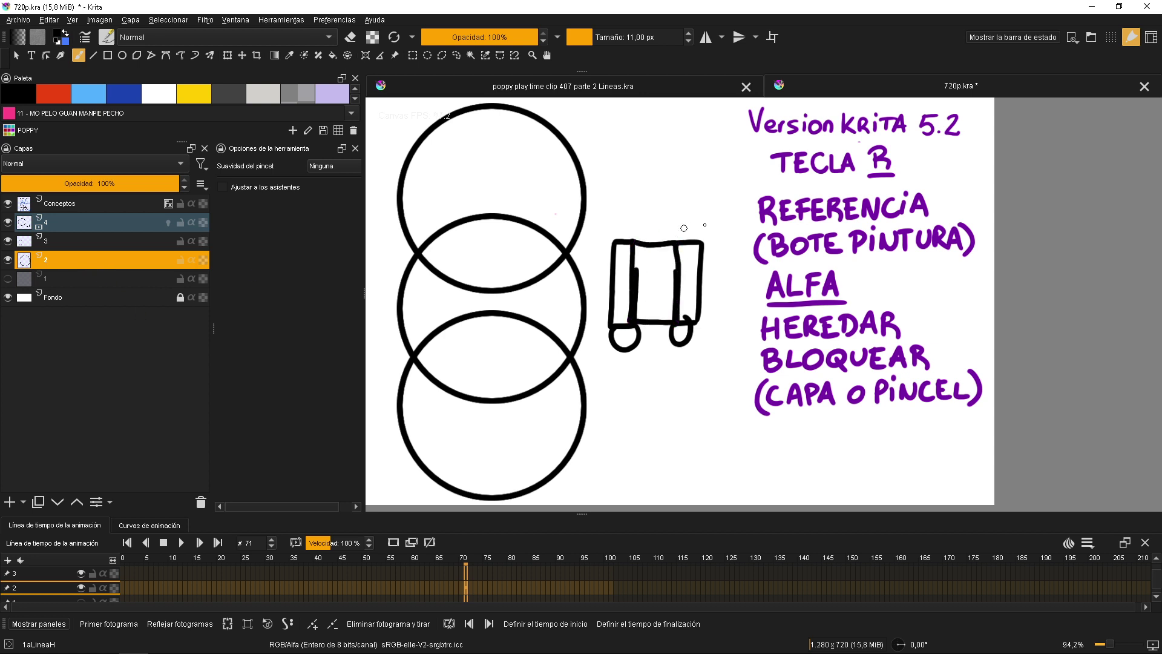
click(87, 246)
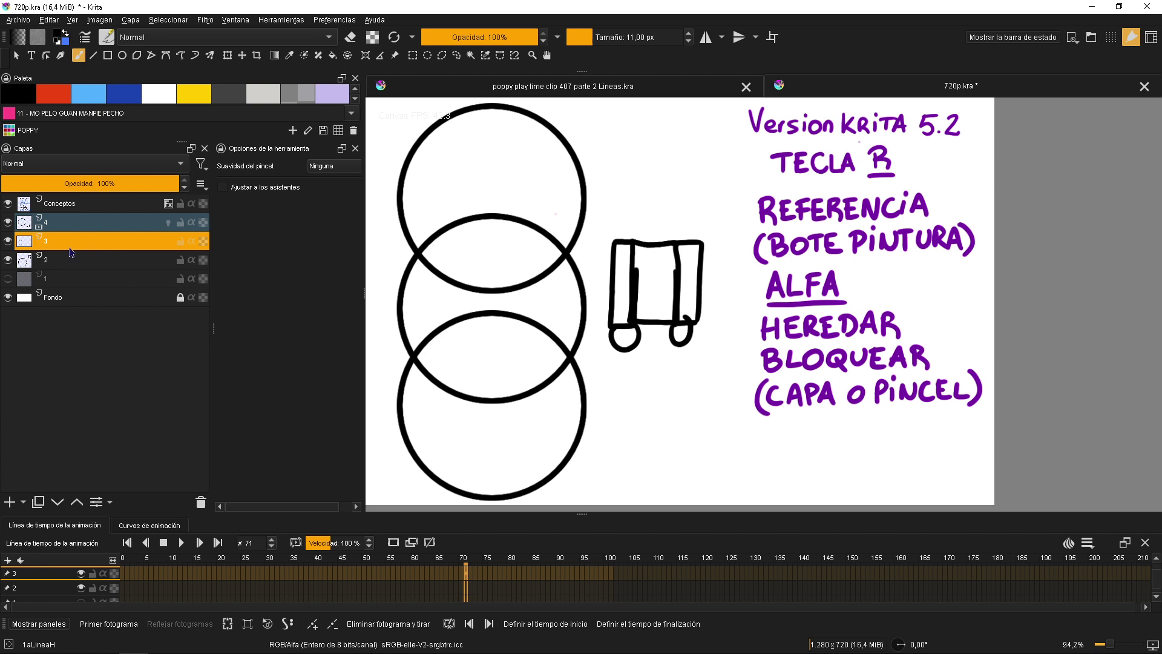
key(f)
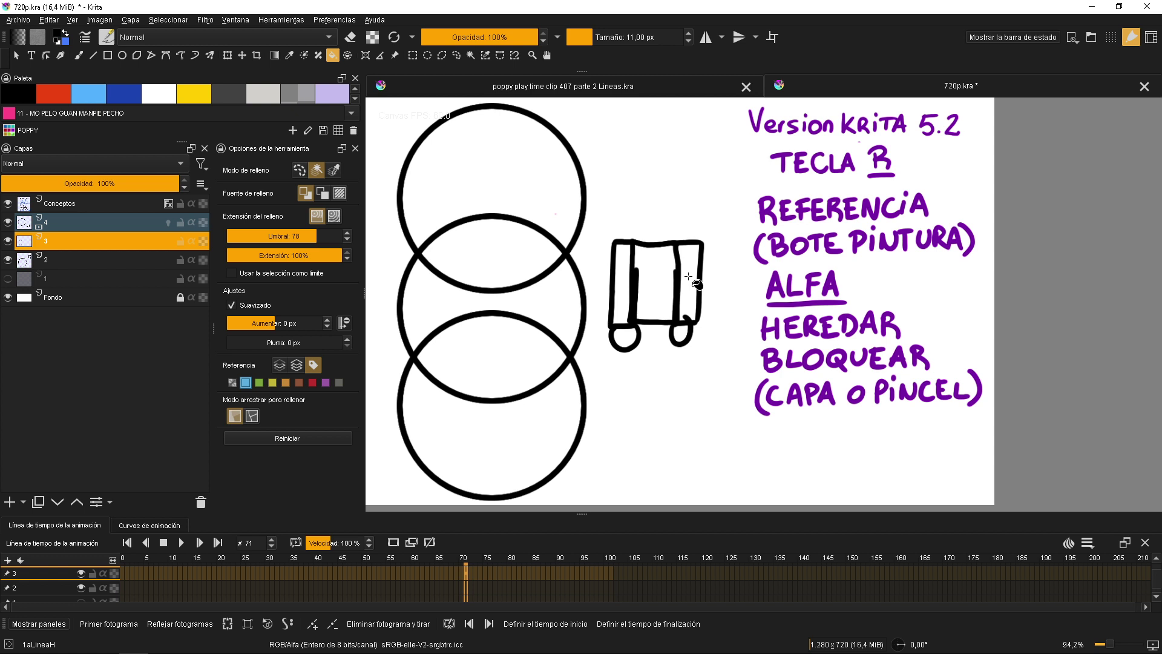
scroll(103, 91, down, 1)
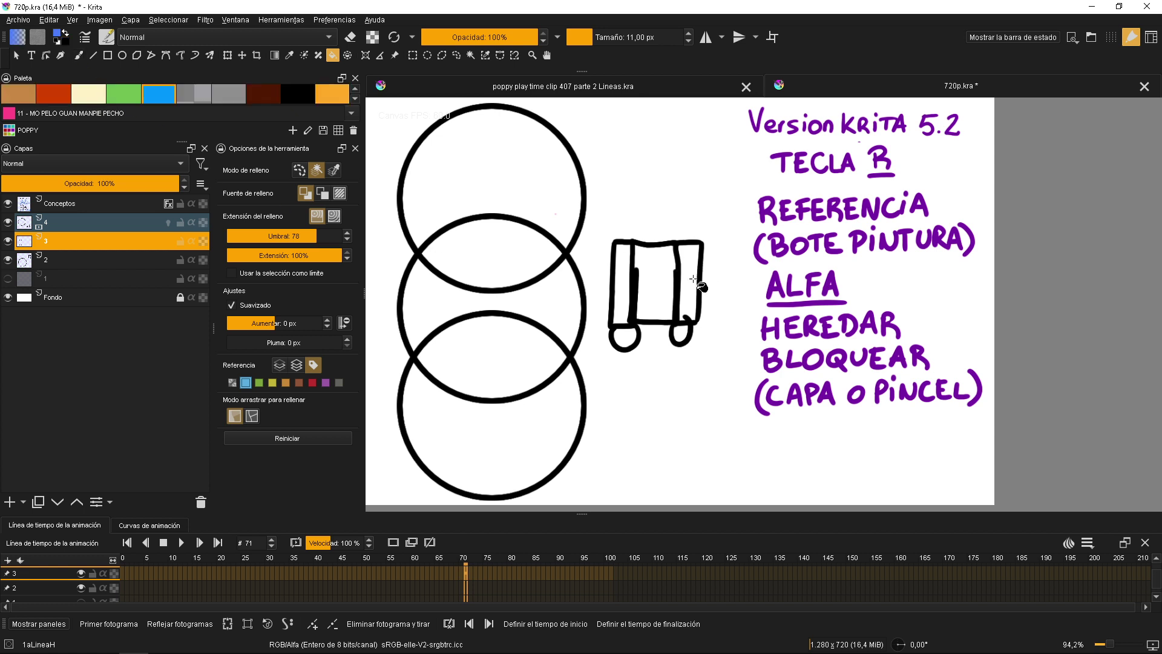
click(691, 286)
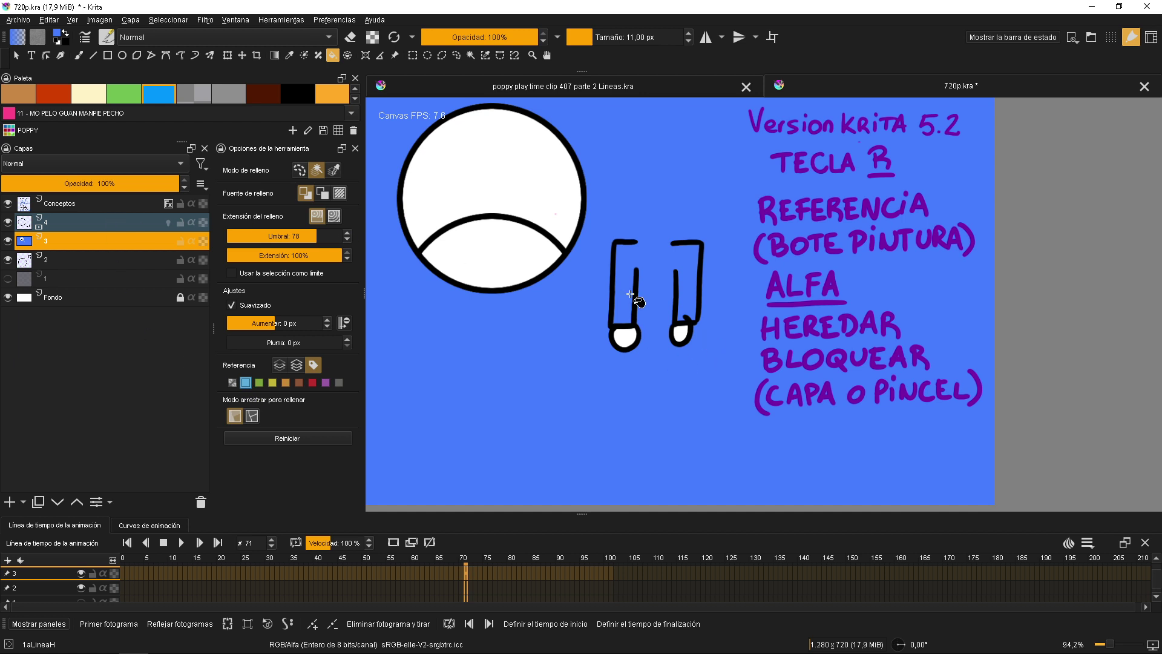
key(ctrl+z)
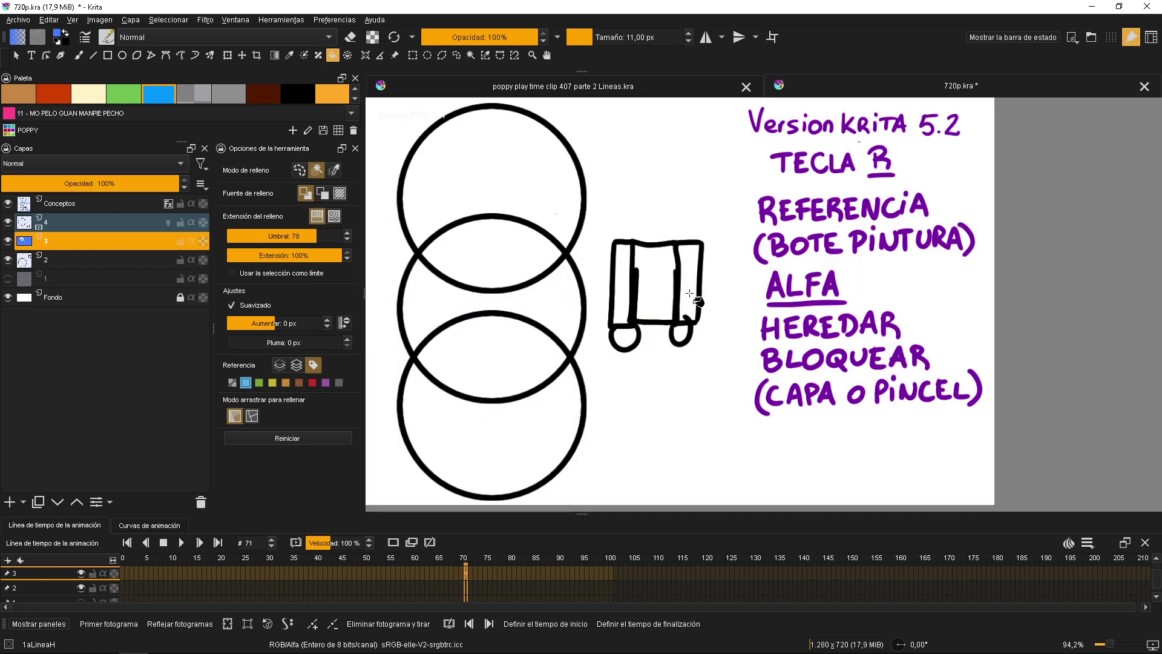
click(8, 241)
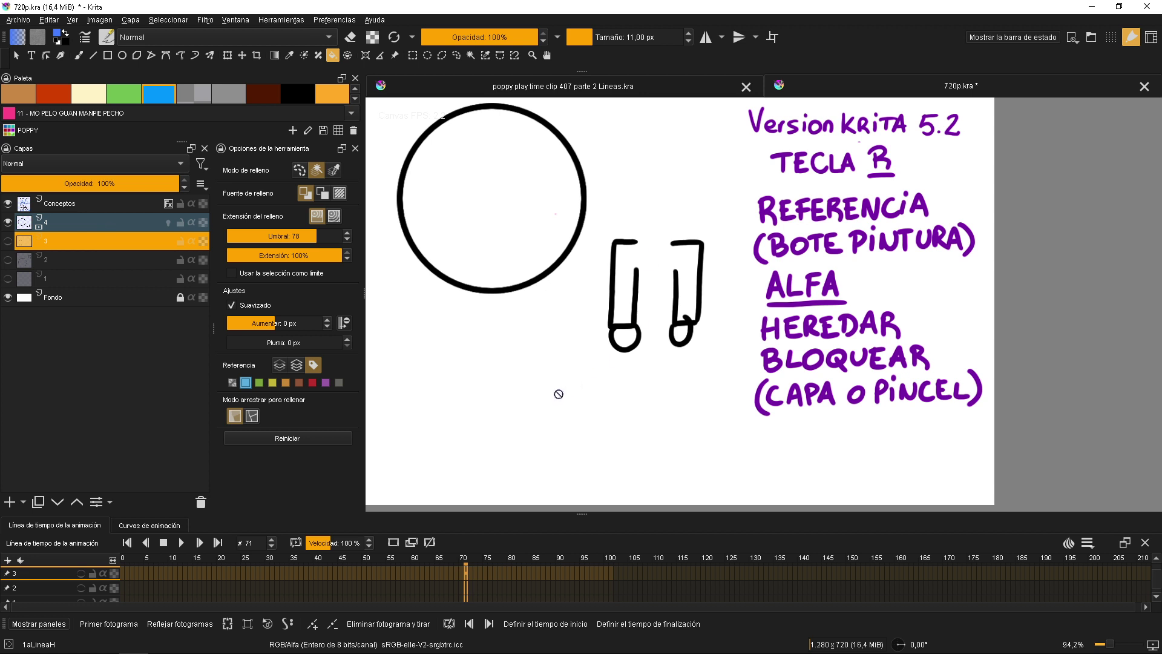
click(8, 260)
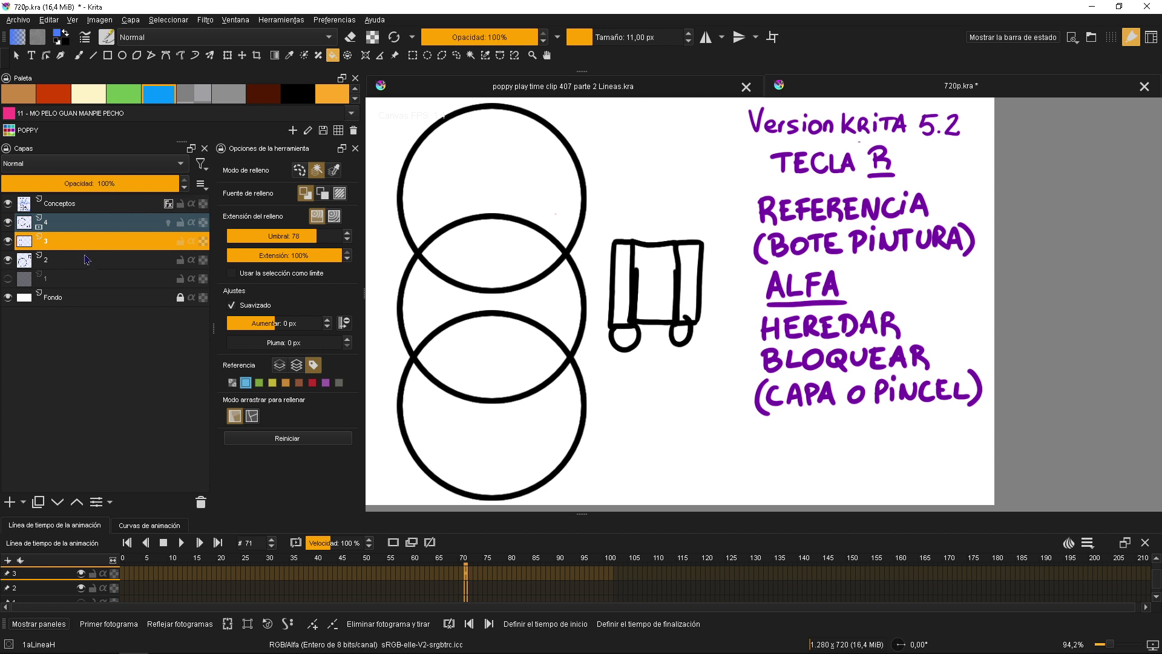
Tag layer 3 with the blue colour label and switch to the brush.
right_click(88, 487)
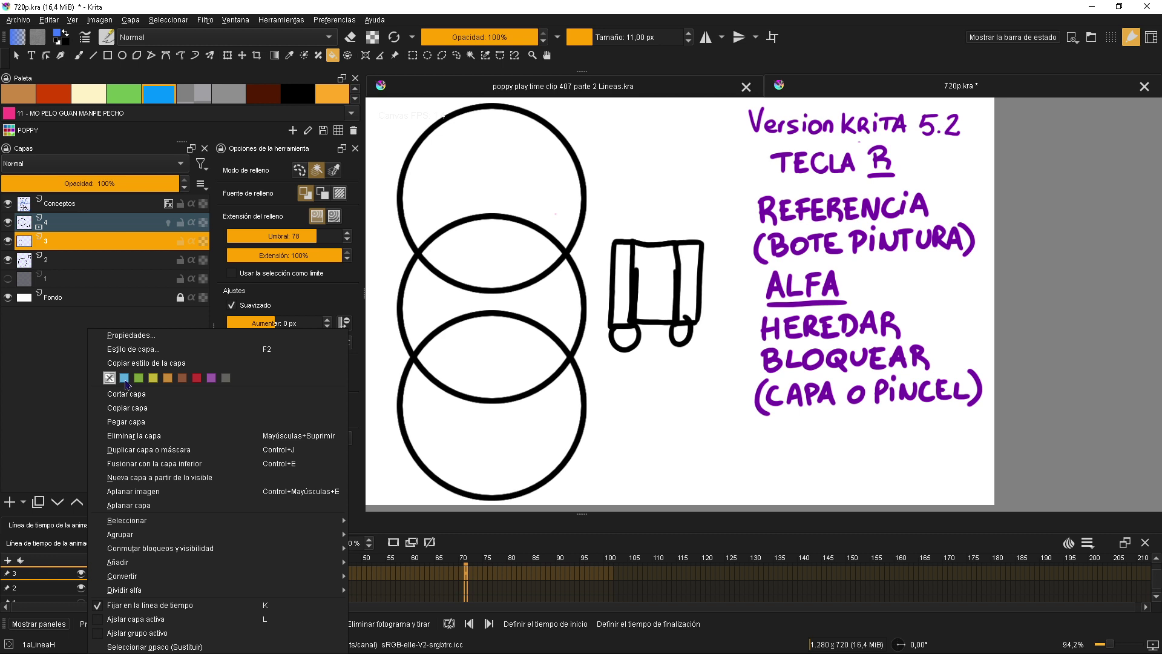
click(125, 380)
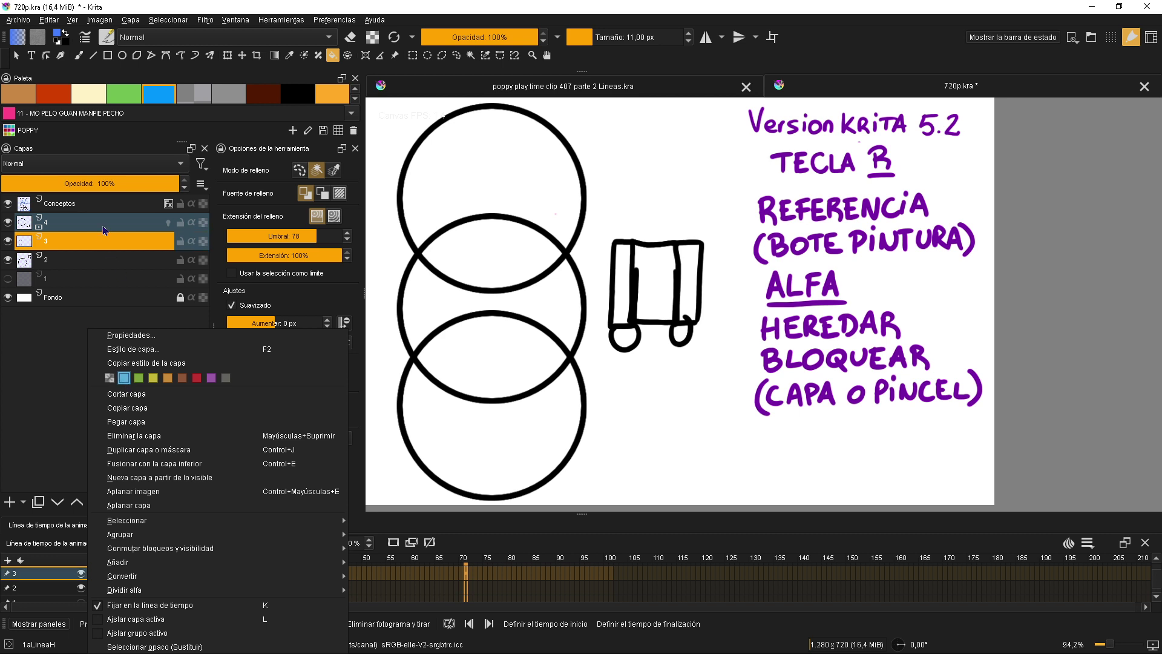
click(127, 289)
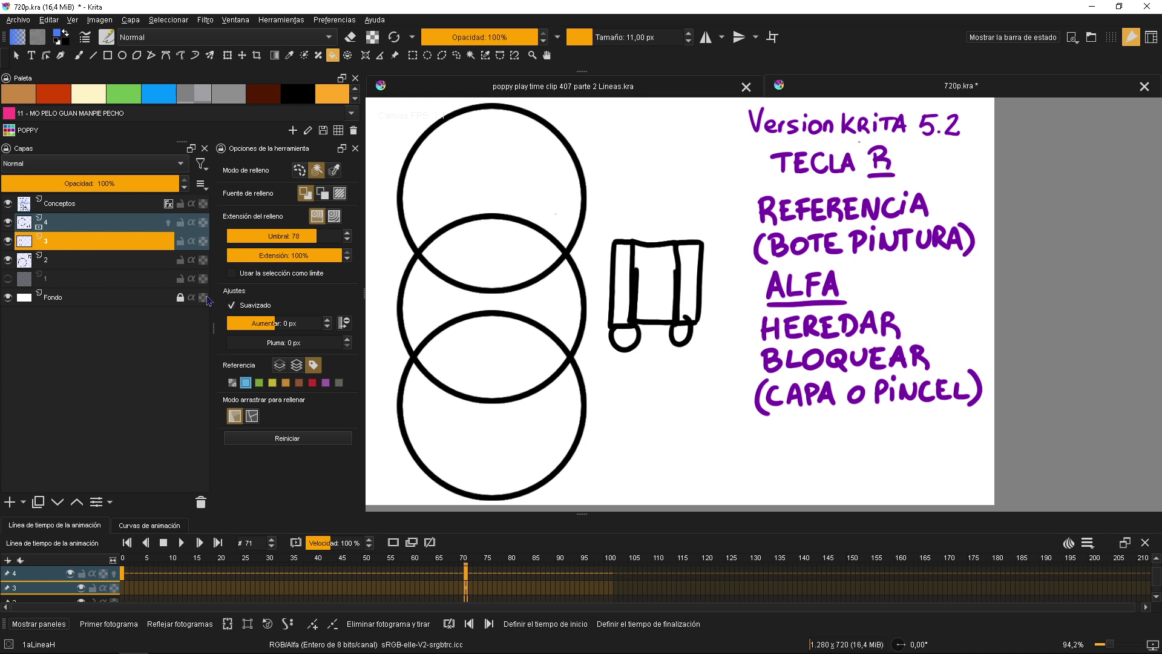
key(b)
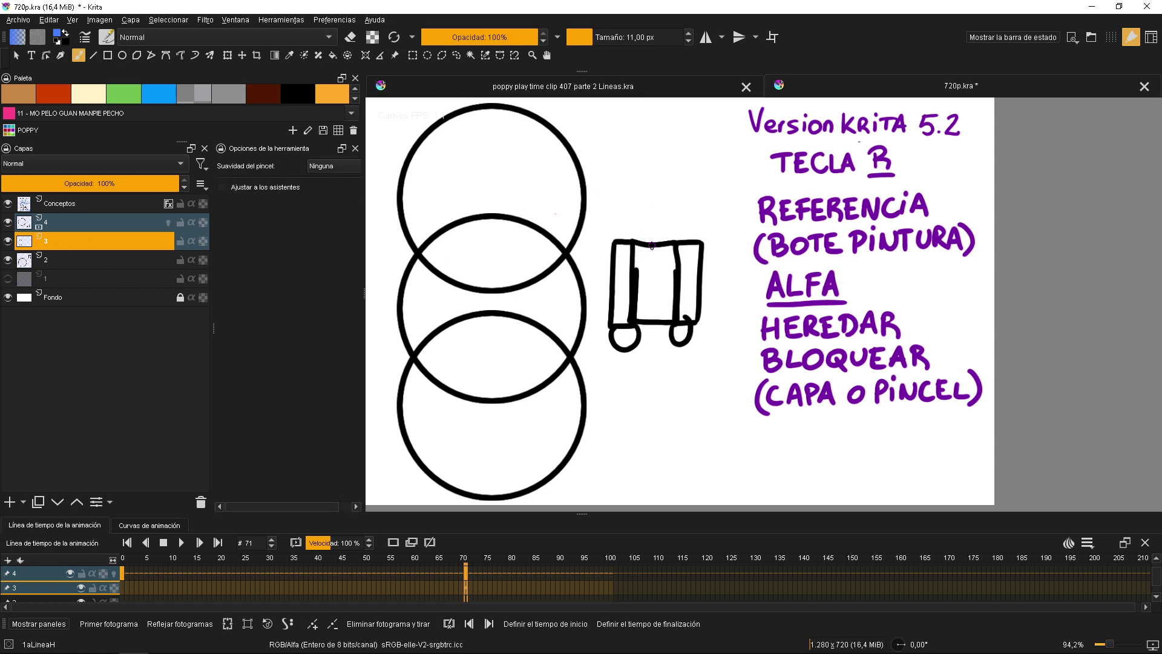
scroll(637, 259, up, 2)
Paint blue on both inner lines, test-fill both pillars and hide layer 2, then undo.
drag(630, 240, 633, 277)
drag(686, 243, 691, 271)
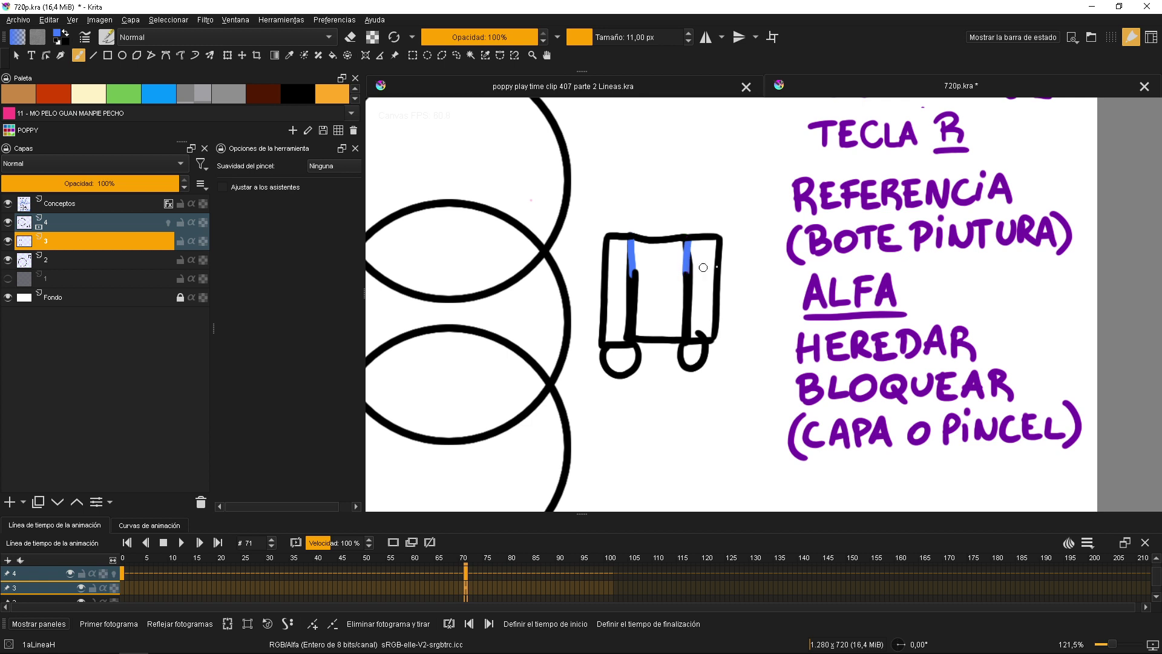
key(f)
click(621, 314)
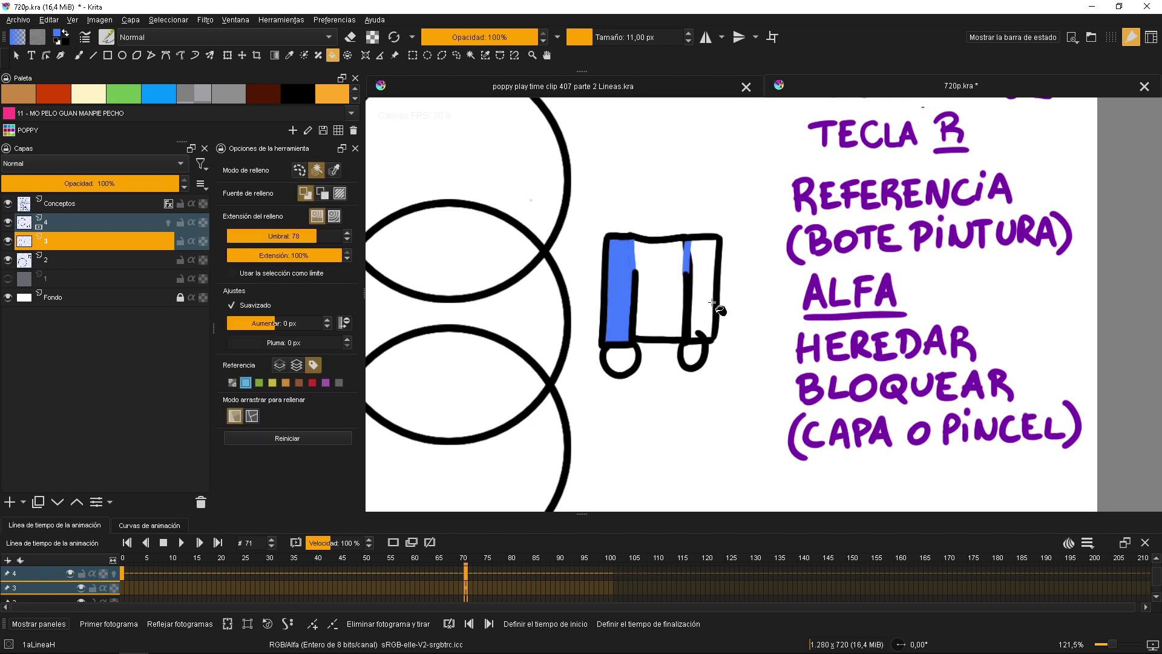
click(691, 332)
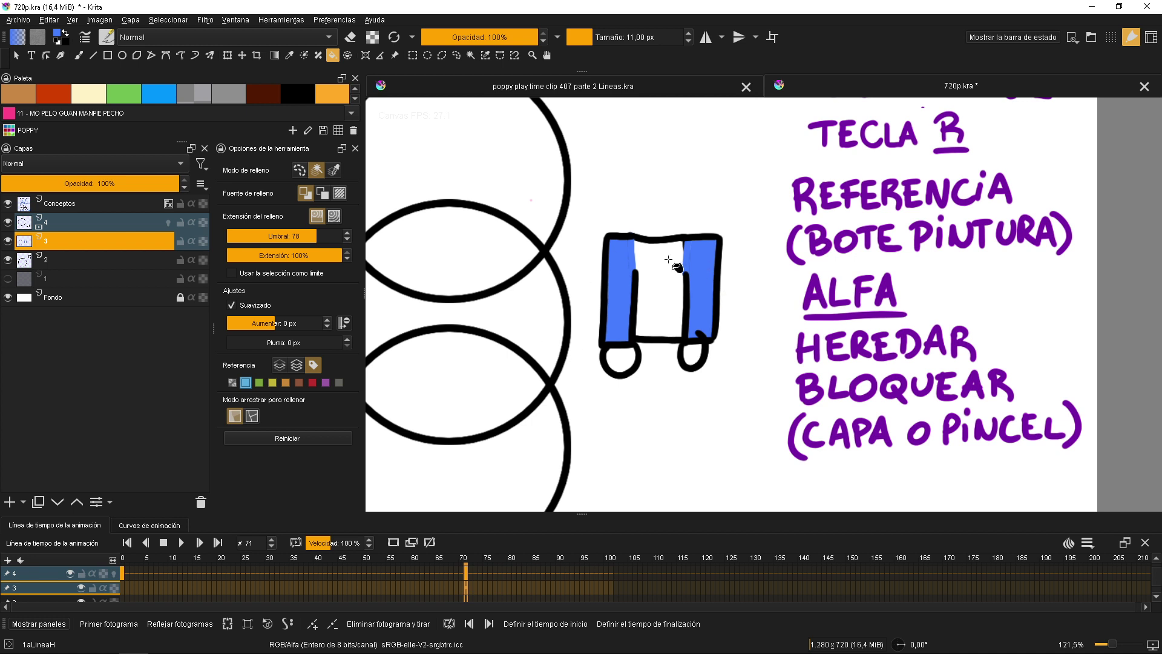
click(8, 259)
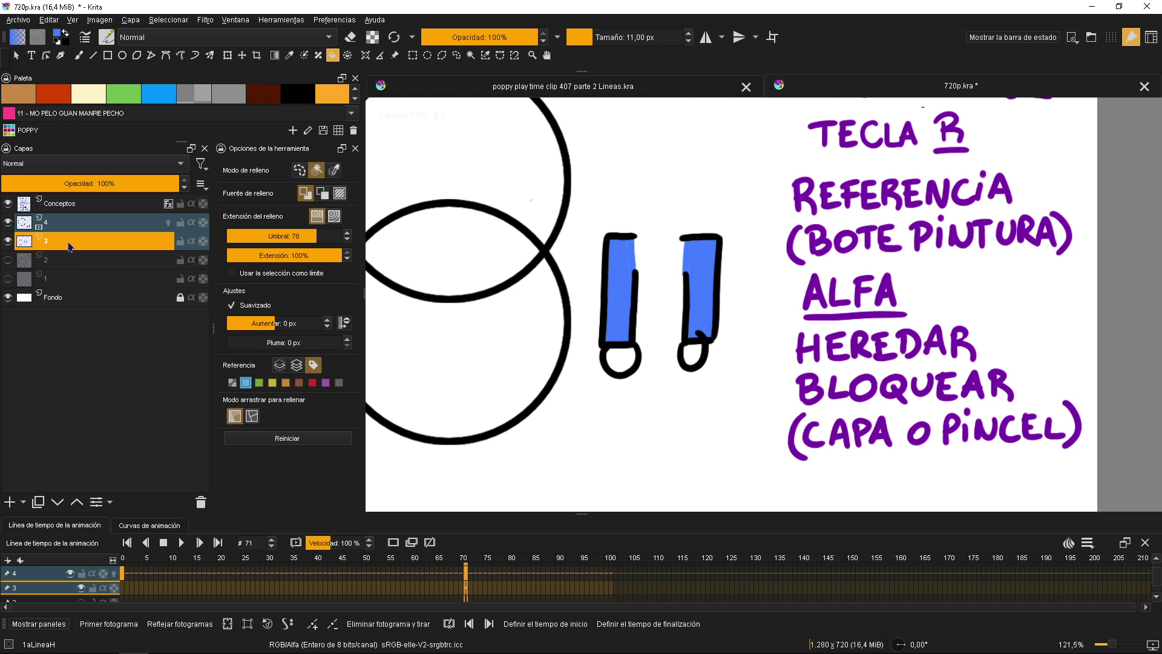
key(ctrl+z)
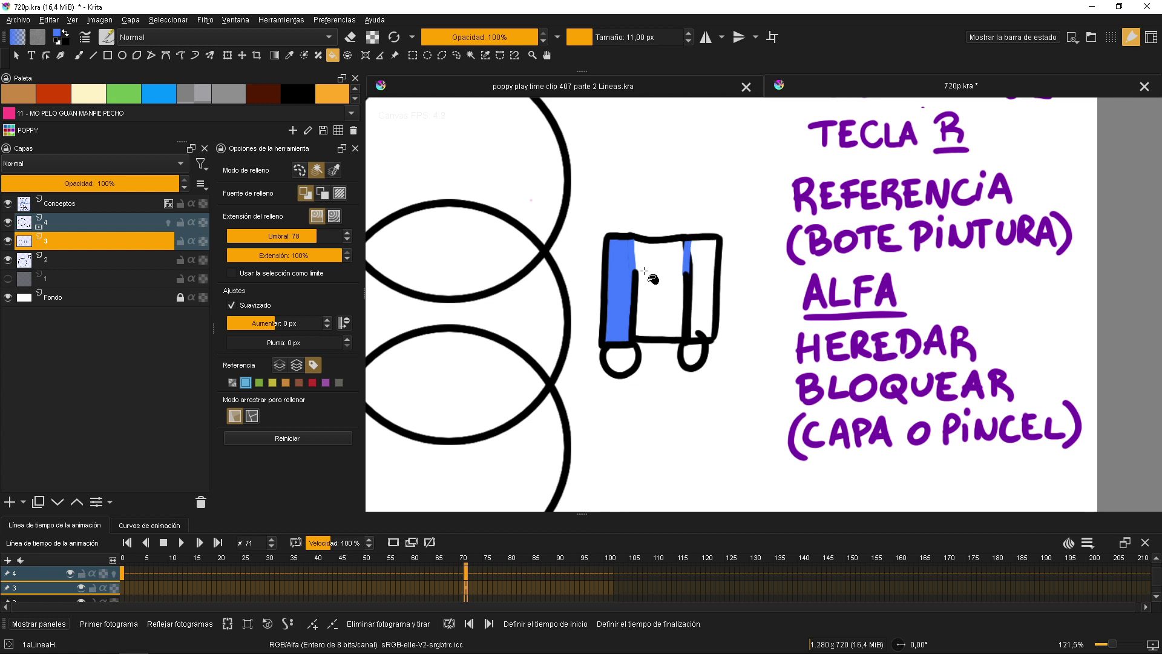
key(ctrl+z)
key(ctrl+z)
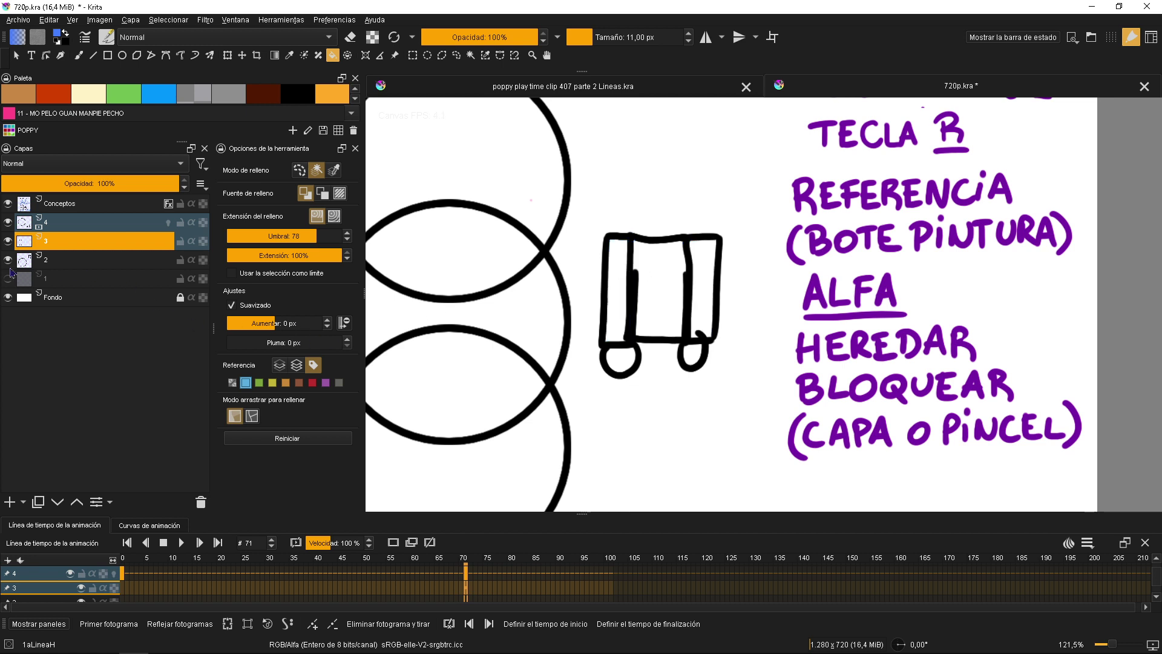
With layer 2 hidden, brush blue over both pillars' upper inner lines.
click(8, 259)
key(b)
drag(631, 239, 635, 273)
drag(683, 237, 686, 271)
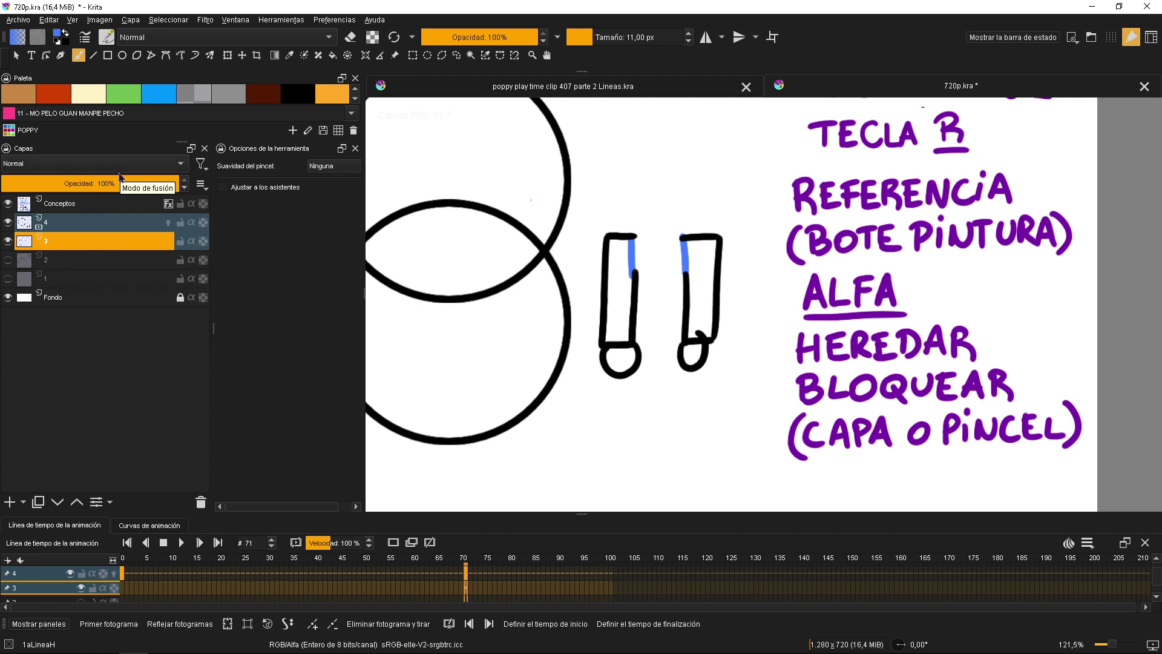
Show layer 2 again and bucket-fill the left and right pillars solid blue.
click(8, 259)
key(f)
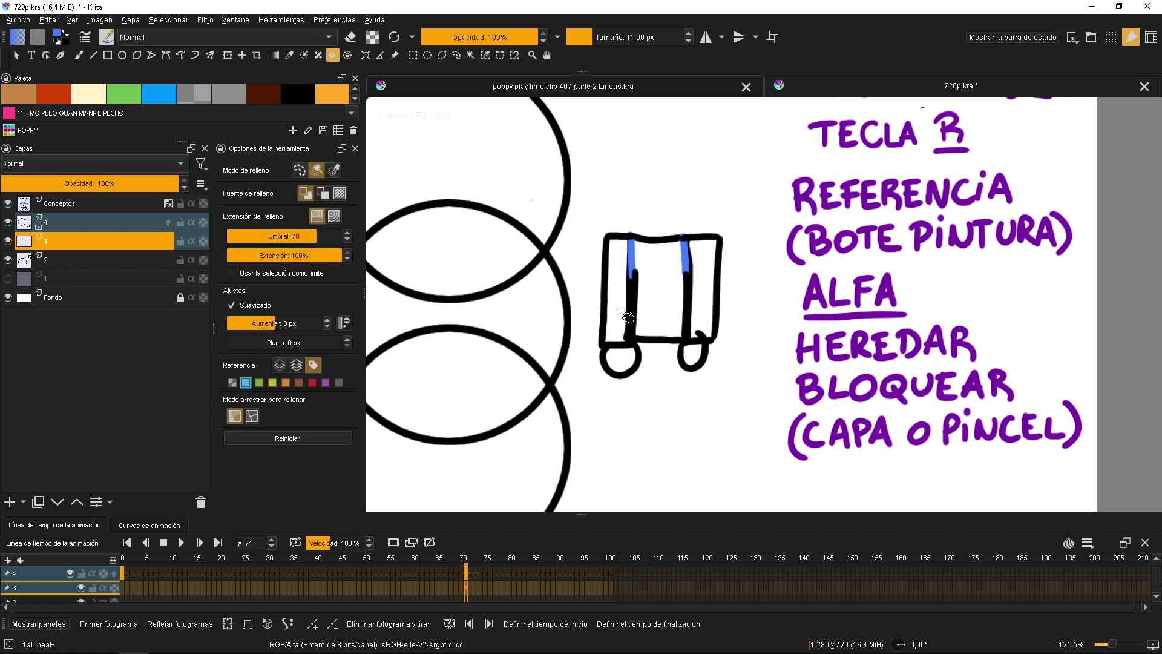
click(621, 315)
click(706, 310)
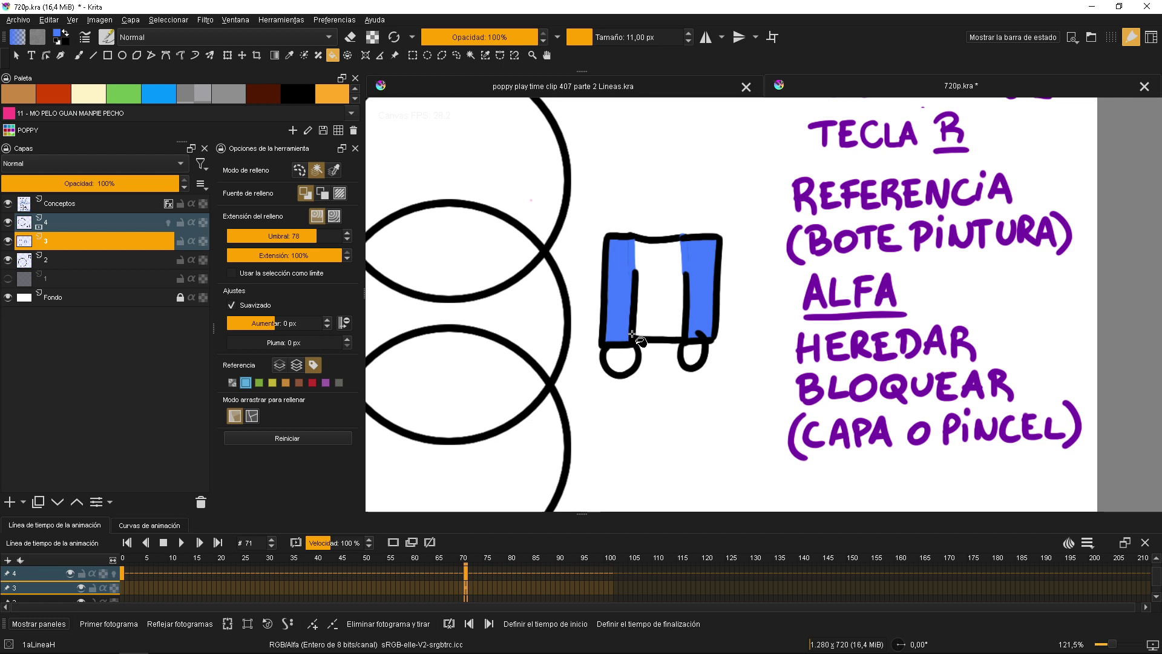
mouse_move(632, 334)
mouse_down()
mouse_move(635, 345)
mouse_move(669, 316)
mouse_up()
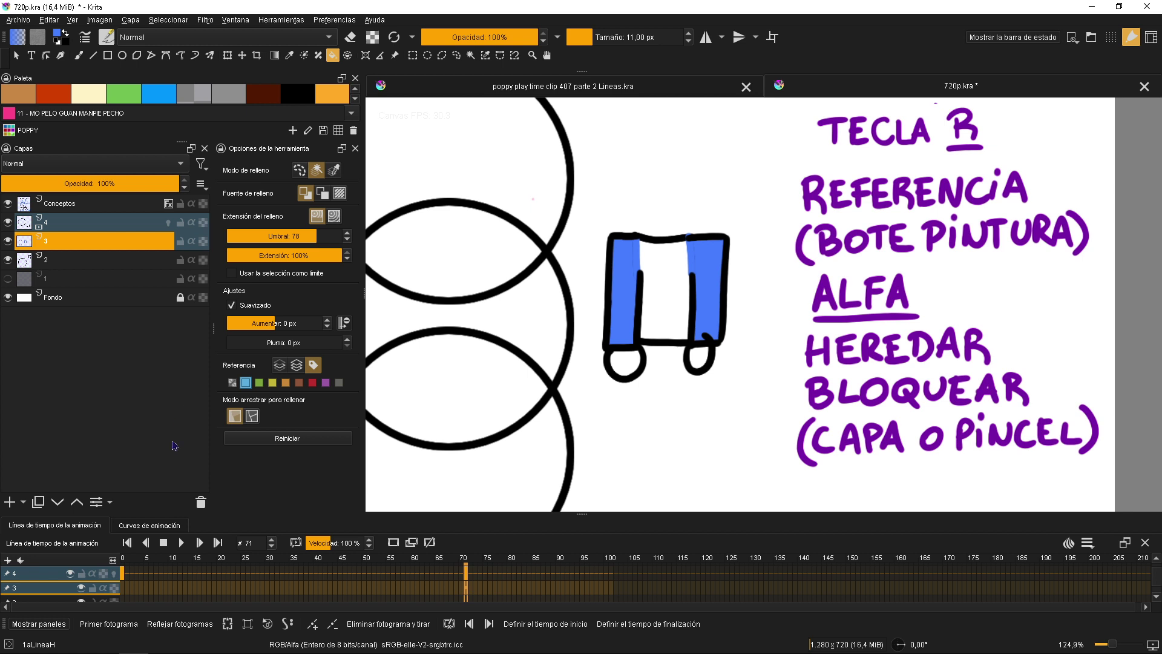
drag(490, 306, 537, 311)
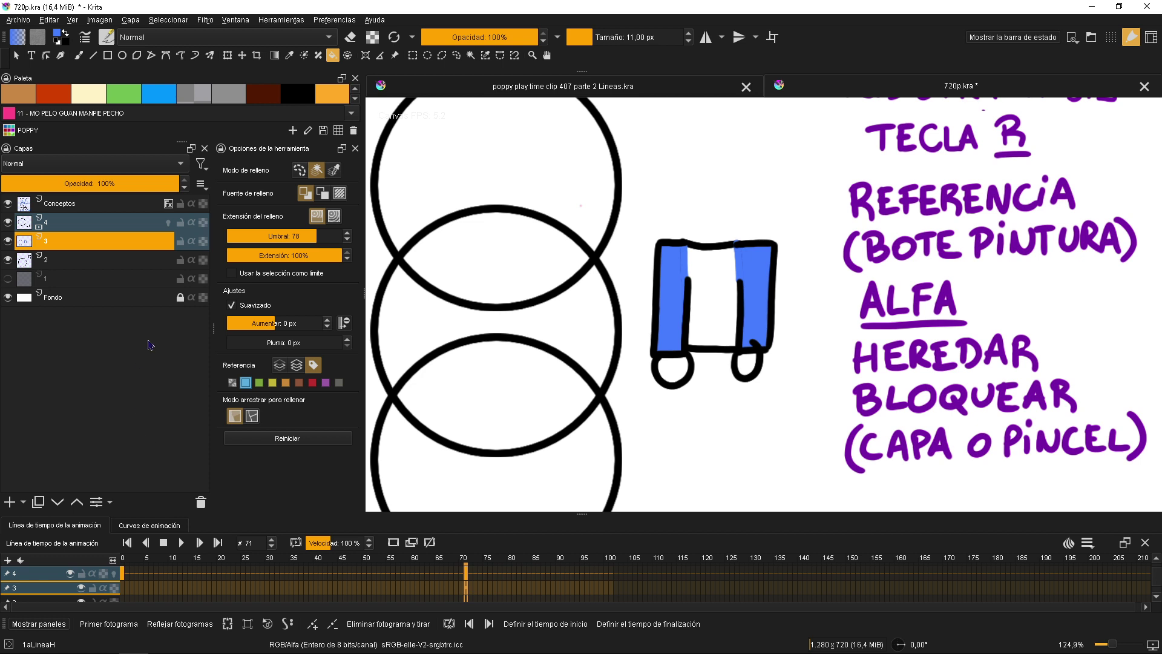
drag(532, 247, 576, 299)
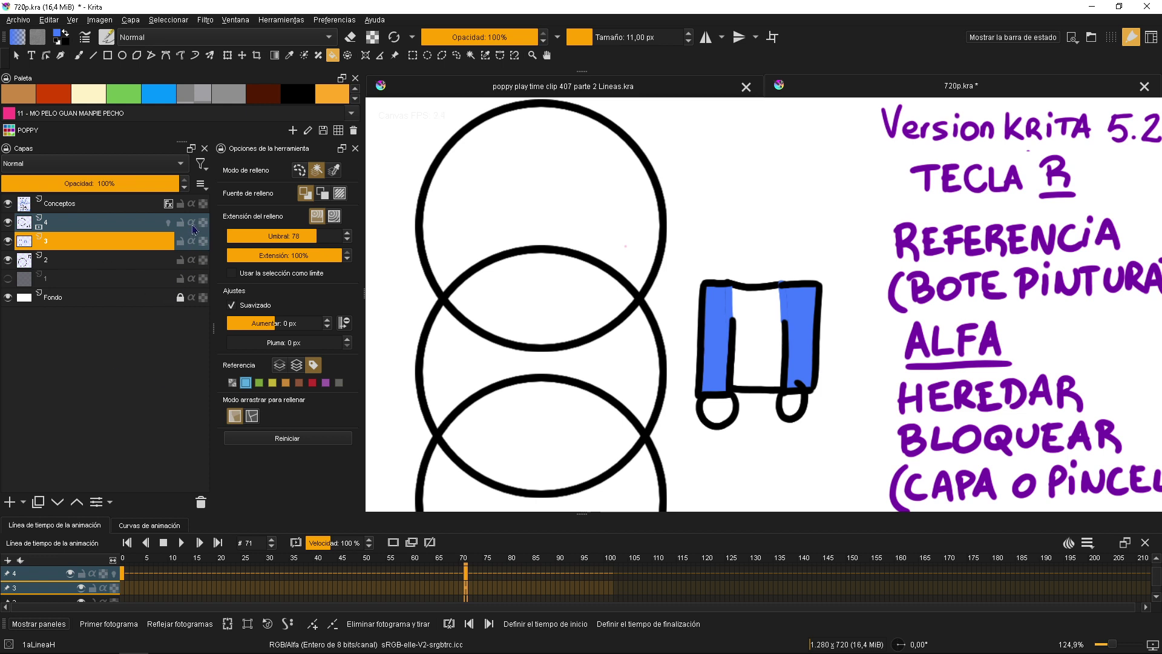
Switch layer 3 from inherit alpha to alpha lock and test blue brush strokes, undoing them.
click(192, 241)
click(193, 243)
key(b)
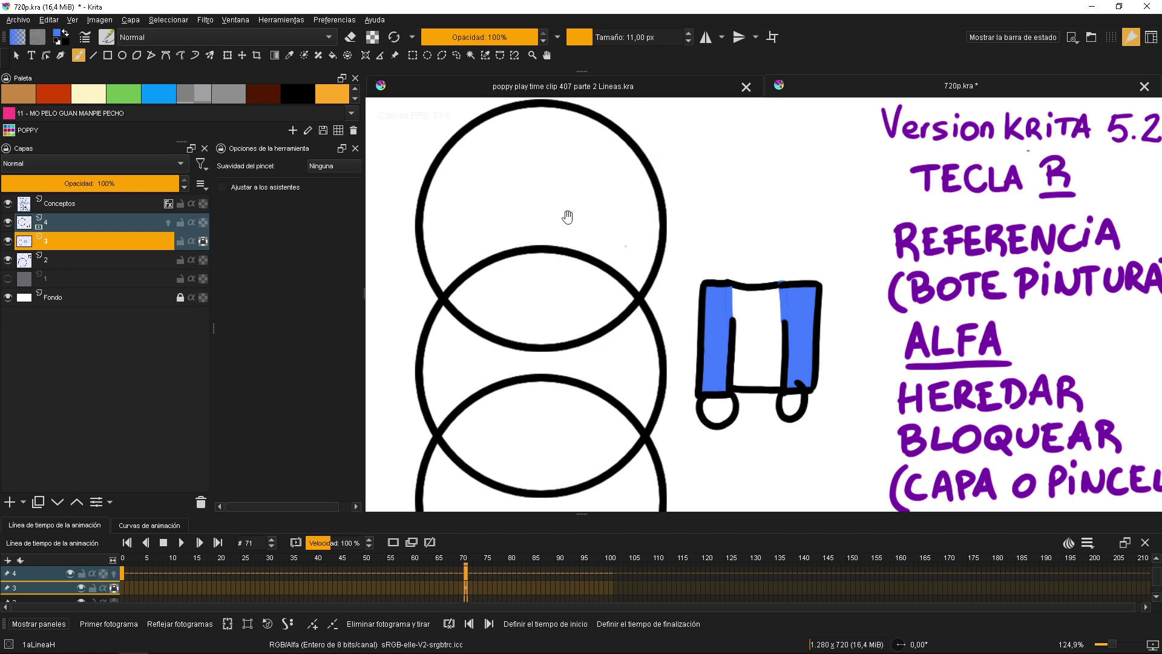
drag(566, 217, 539, 182)
drag(572, 229, 626, 284)
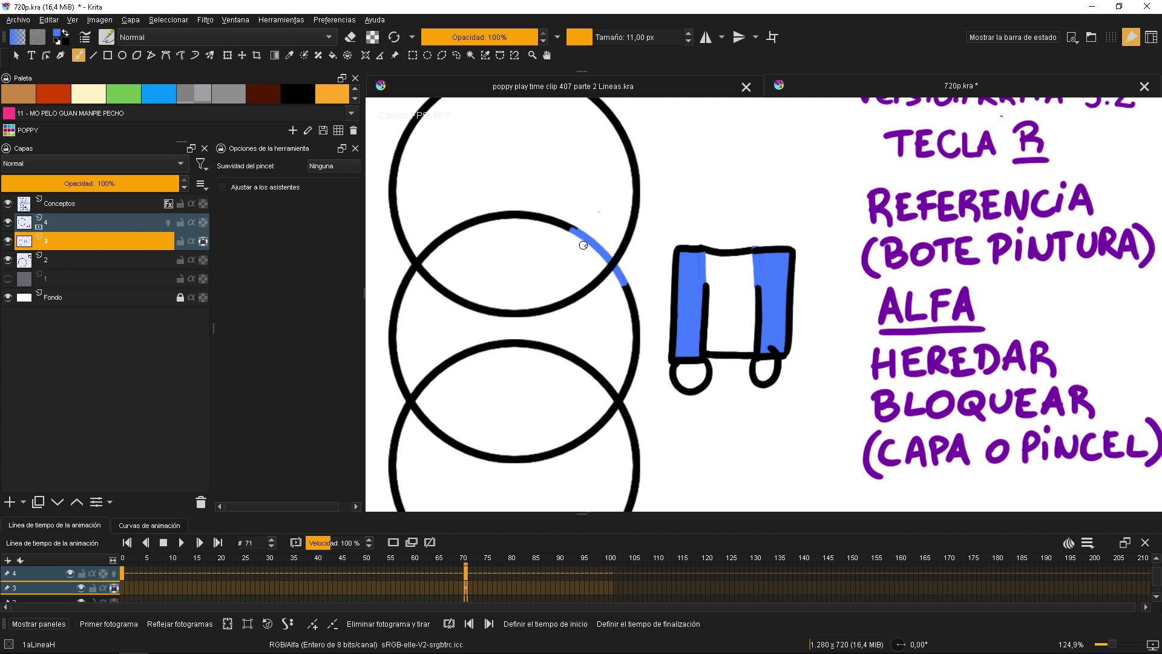
key(ctrl+z)
drag(575, 230, 617, 260)
key(ctrl+z)
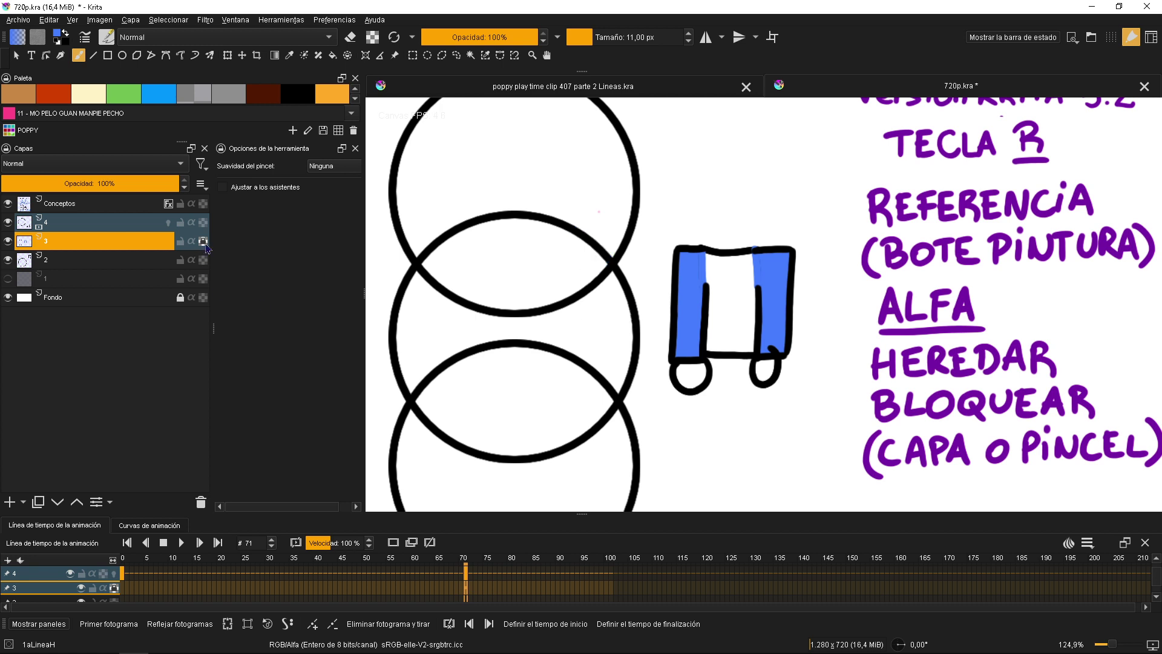
Enable the brush's Preserve Alpha option, test it, then paint a test stroke on layer 4.
click(373, 38)
drag(595, 239, 613, 259)
key(ctrl+z)
click(90, 222)
drag(628, 148, 633, 185)
Undo the test stroke, toggle layer 3's alpha lock on and off, then enable inherit alpha.
key(ctrl+z)
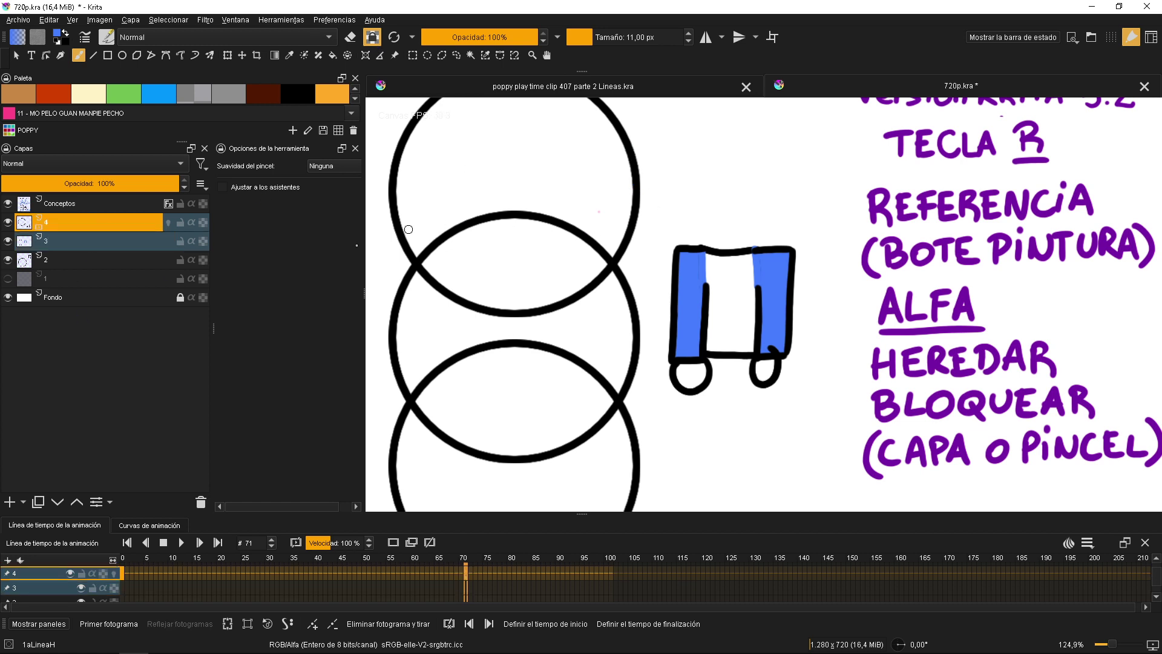
click(119, 242)
click(204, 242)
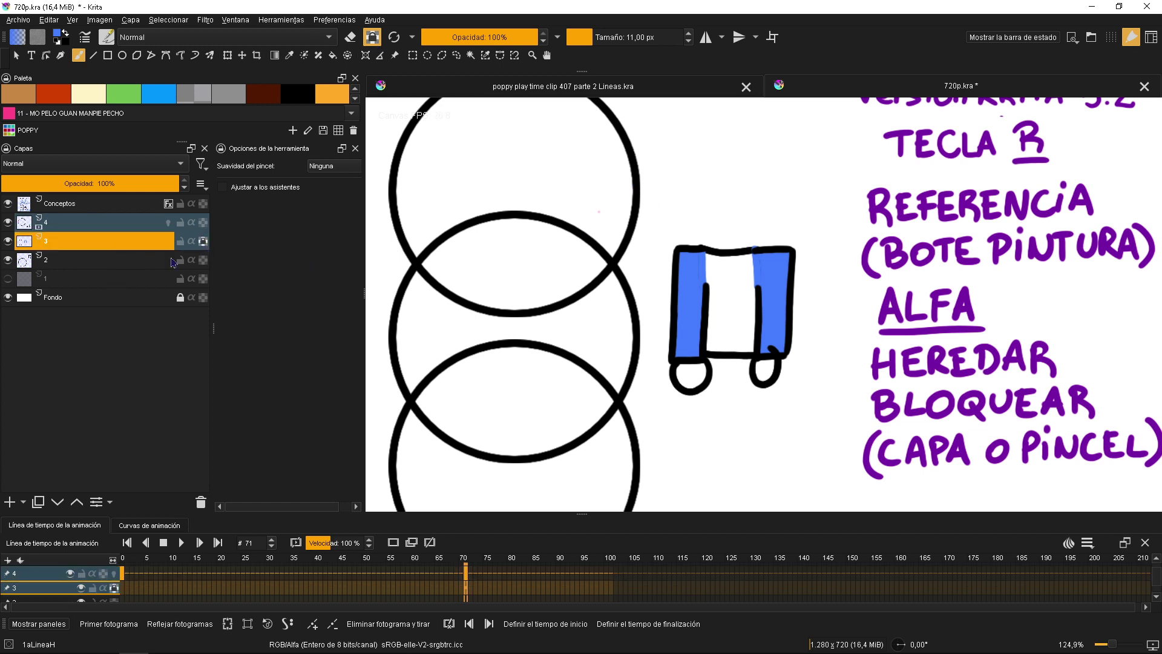
click(203, 241)
click(192, 241)
Try blue strokes on the middle circle's outline and undo each, disabling the brush's preserve-alpha.
drag(607, 257, 608, 266)
key(ctrl+z)
drag(548, 218, 582, 233)
click(372, 37)
key(ctrl+z)
mouse_move(539, 233)
mouse_down()
mouse_move(573, 206)
mouse_move(590, 219)
mouse_move(566, 251)
mouse_move(611, 255)
mouse_up()
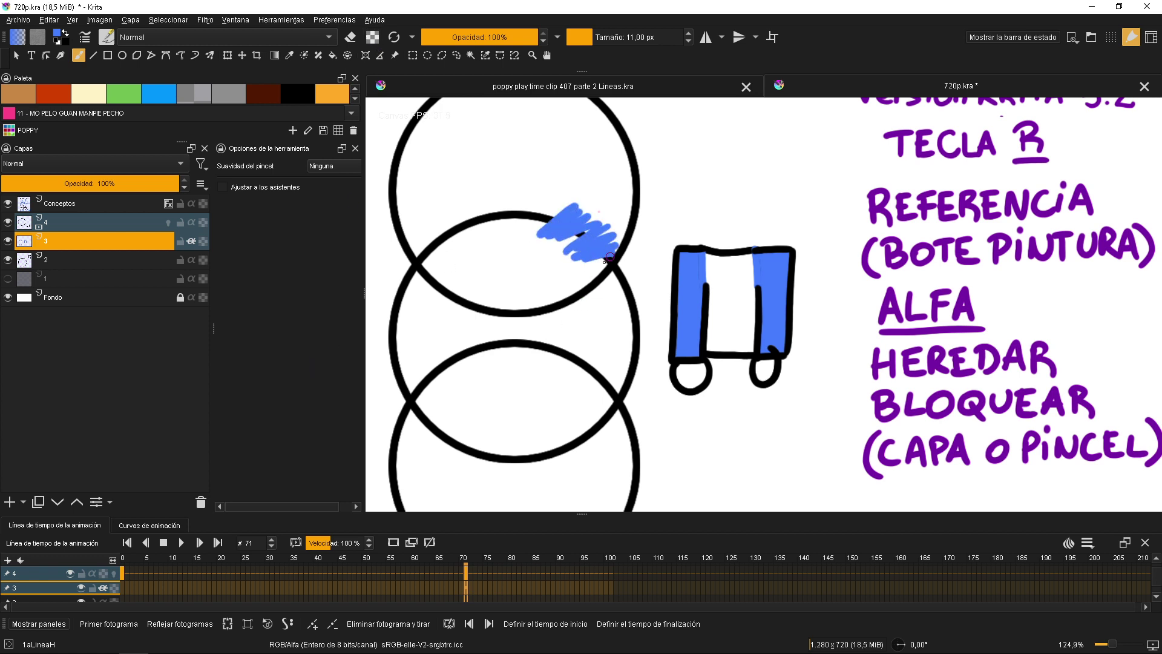
key(ctrl+z)
key(ctrl+z)
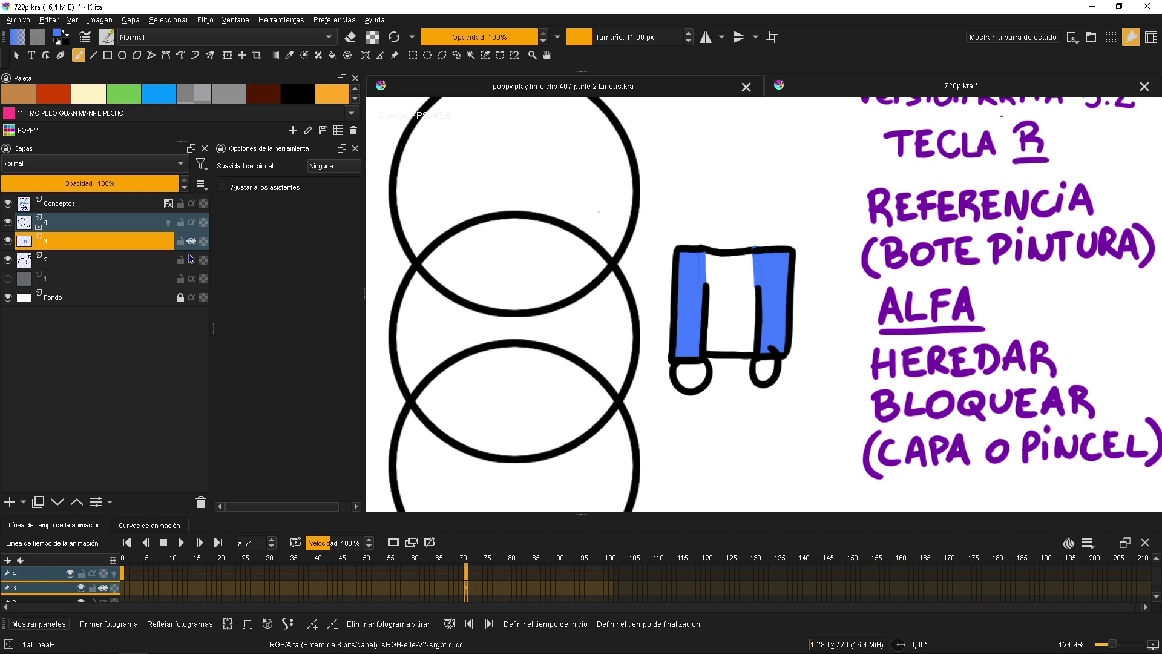
Fill the bottom circle black on layer 2 with current-layer reference, then group layer 4 into Agrupar 1.
drag(501, 245, 515, 260)
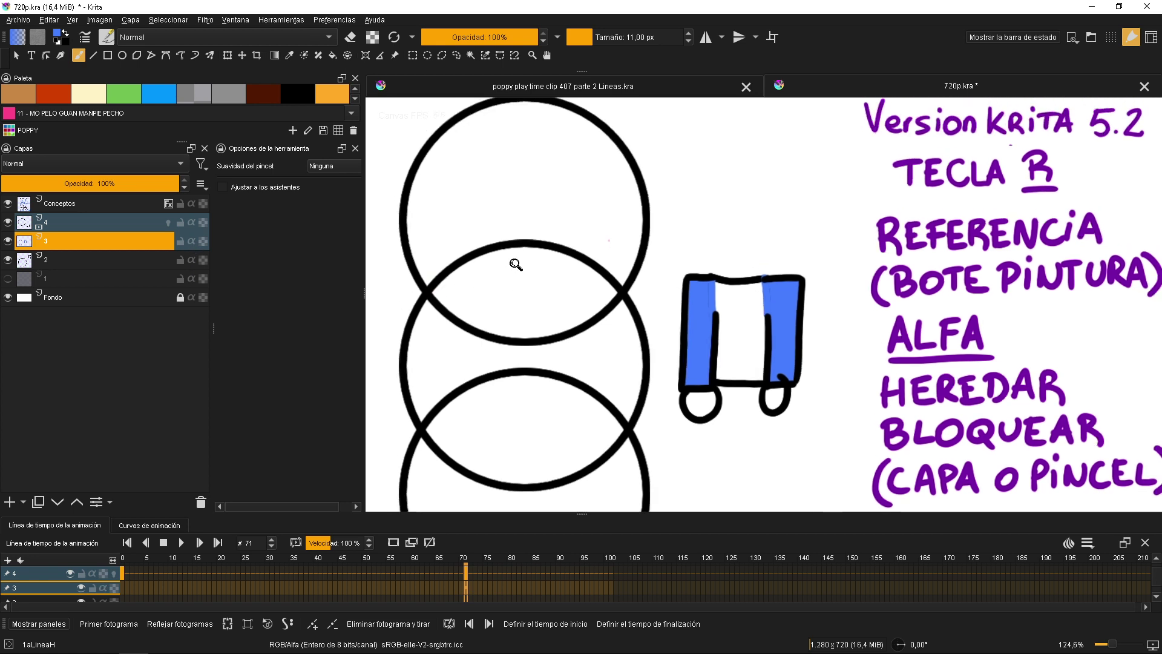
key(minus)
click(88, 265)
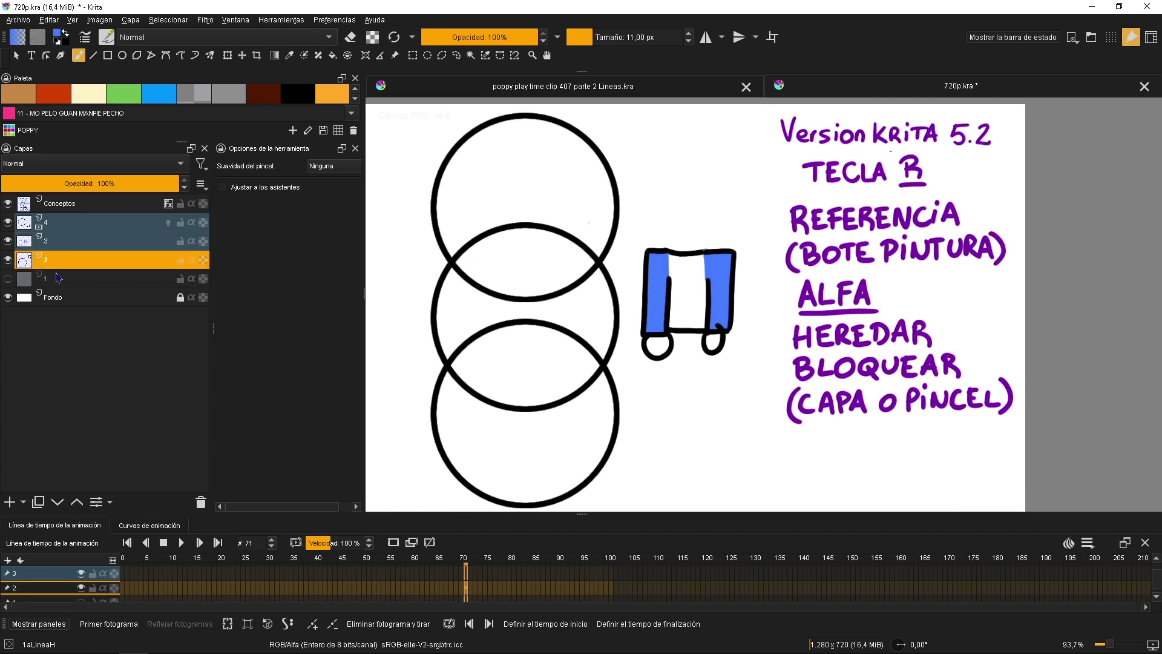
key(f)
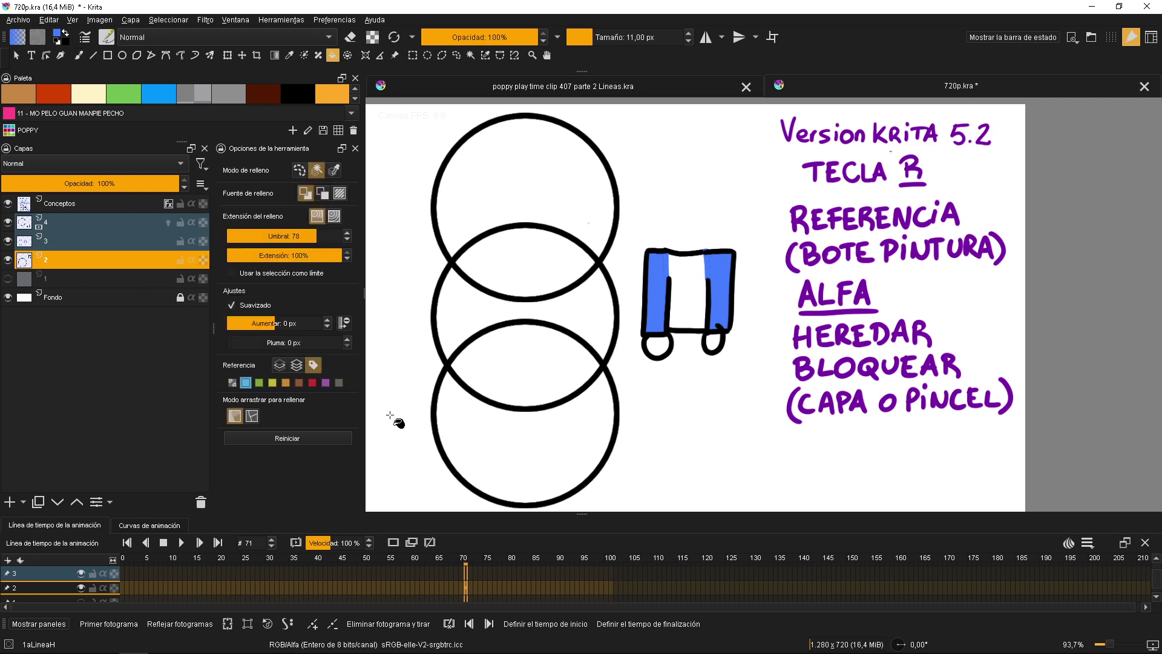
click(279, 365)
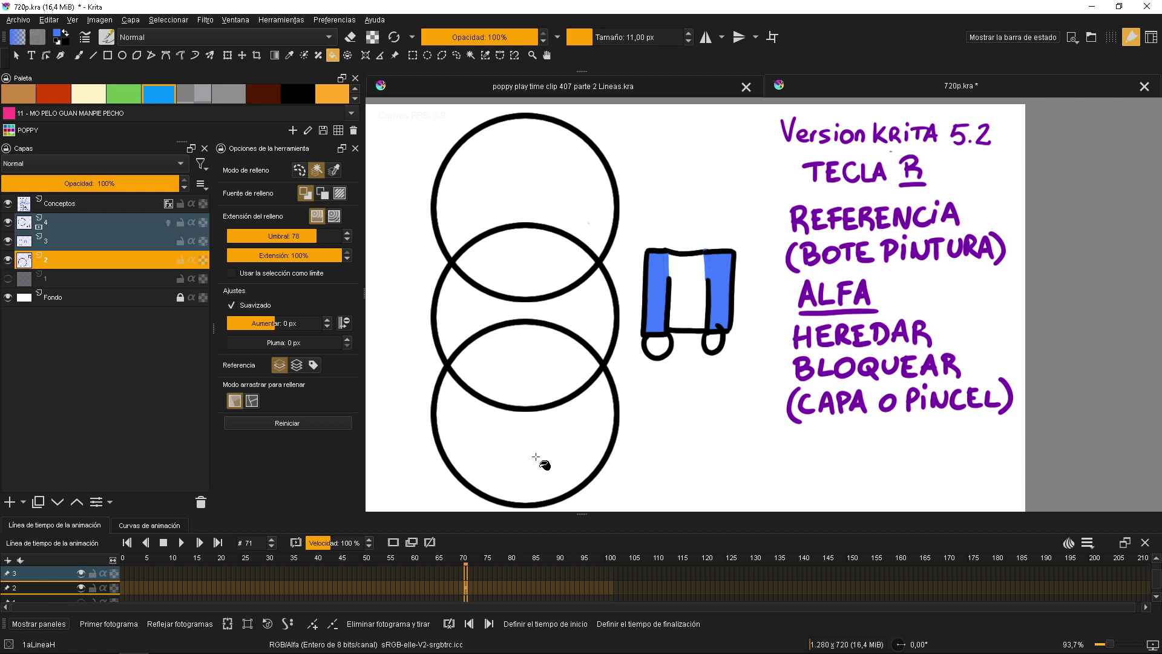
click(534, 457)
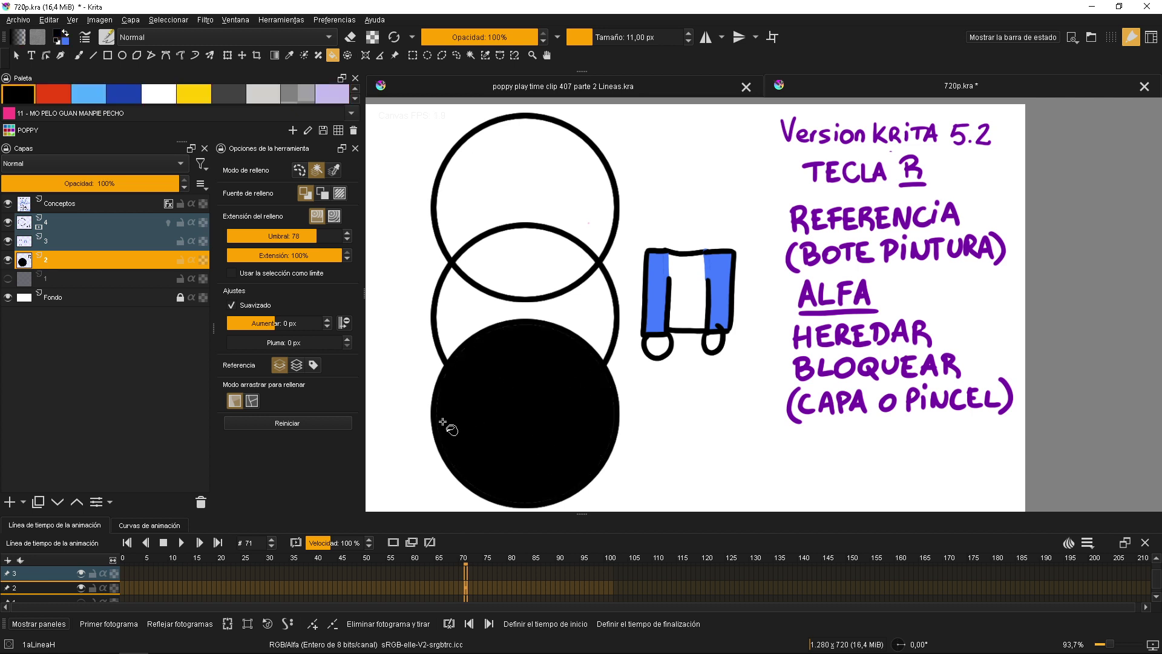
click(124, 222)
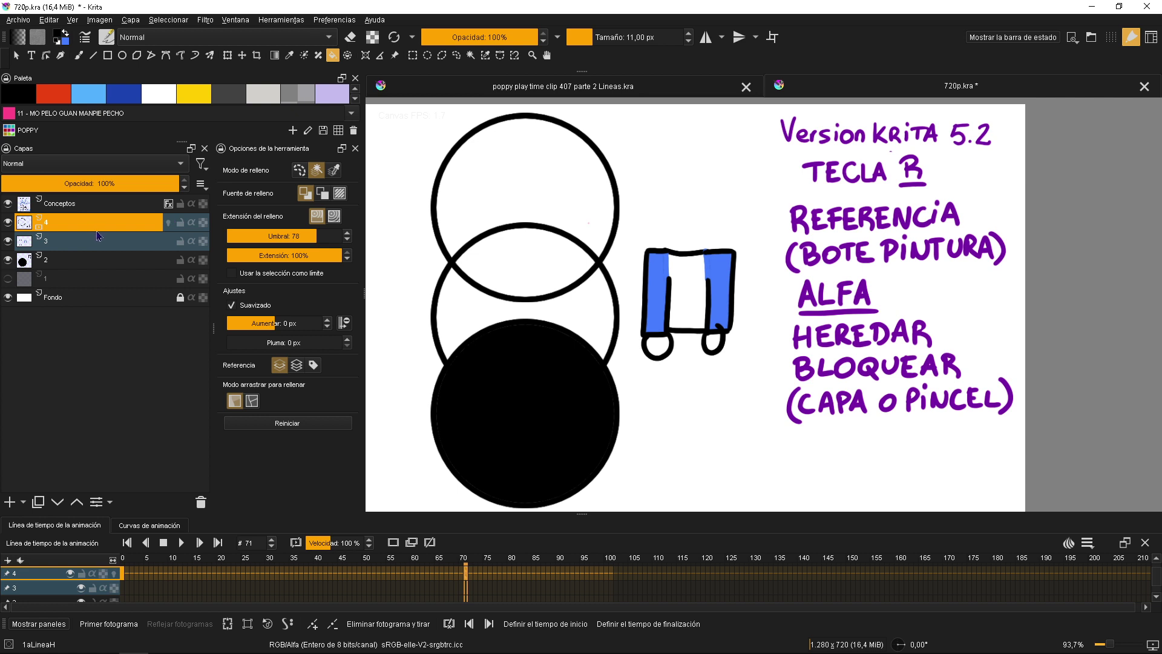
key(ctrl+g)
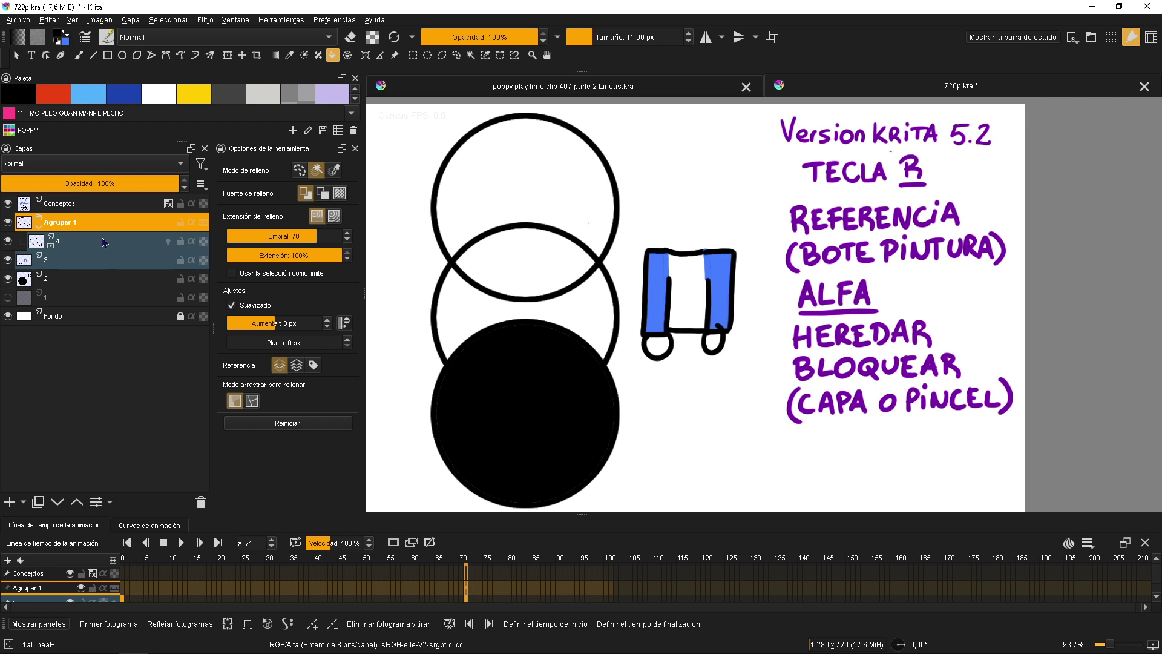
Drag layer 3 into the Agrupar 1 group, directly below layer 4.
click(103, 243)
right_click(116, 224)
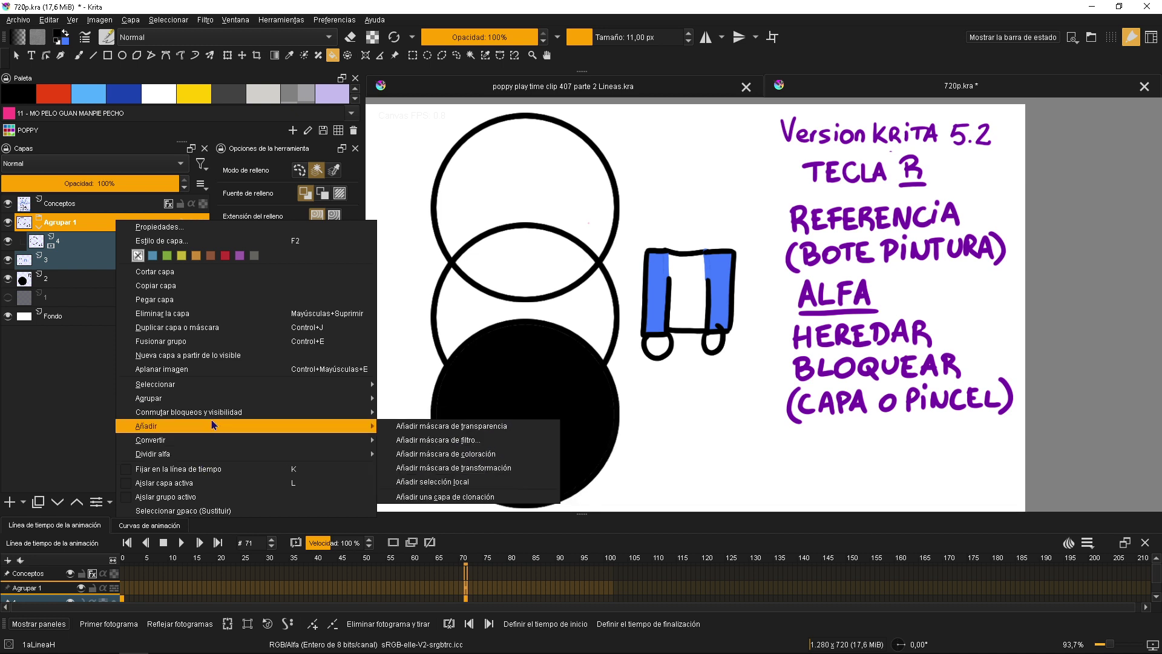
mouse_move(182, 398)
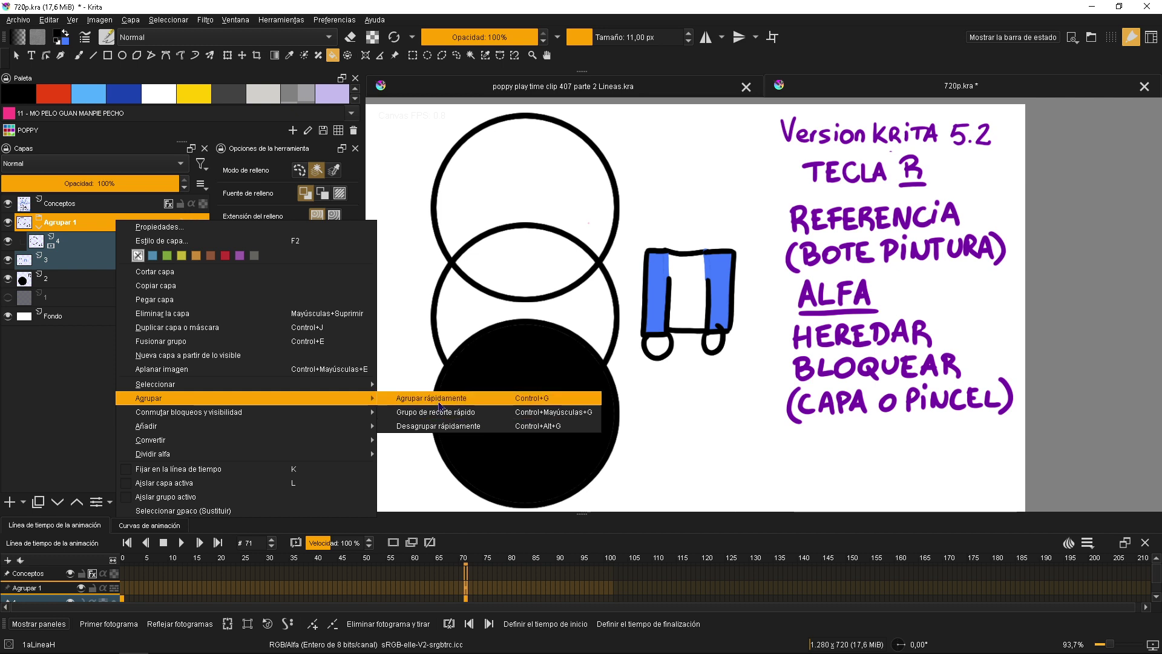
click(65, 242)
click(107, 258)
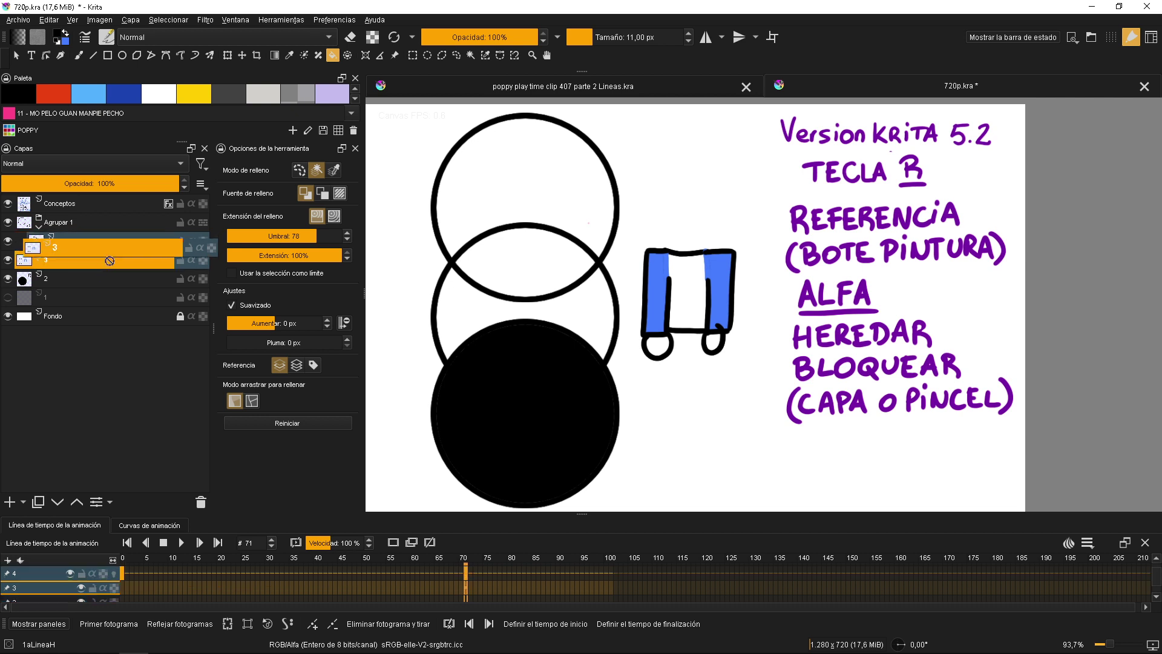
drag(108, 254, 111, 267)
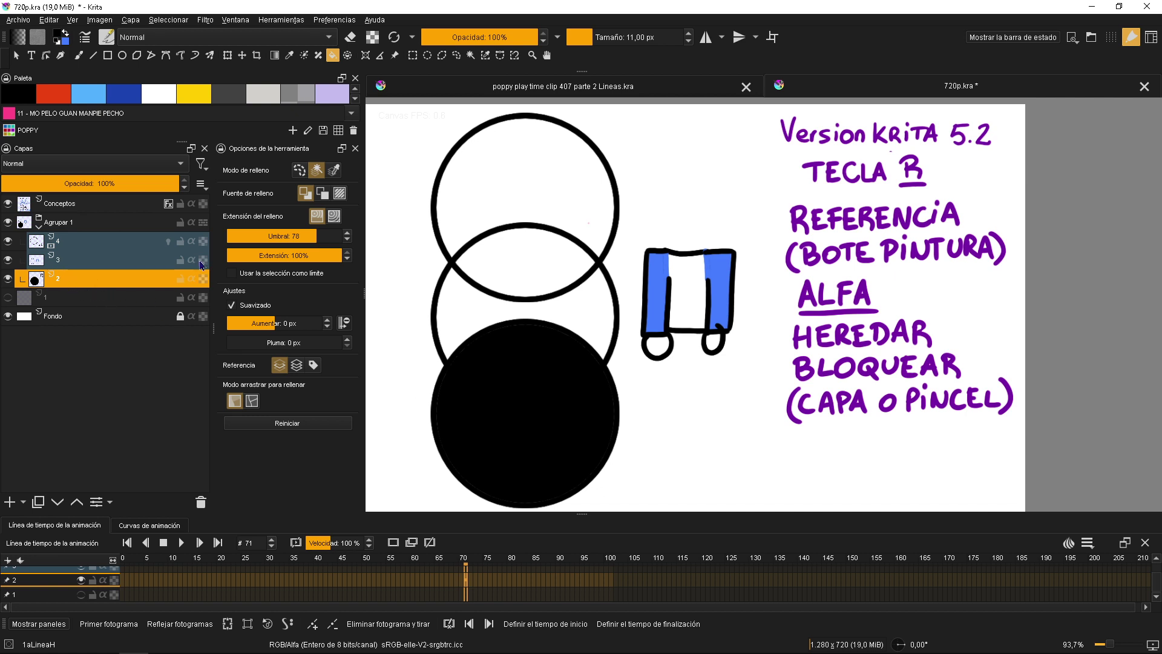
Enable inherit alpha on layer 4 and brush blue over the black circle's right side.
click(193, 247)
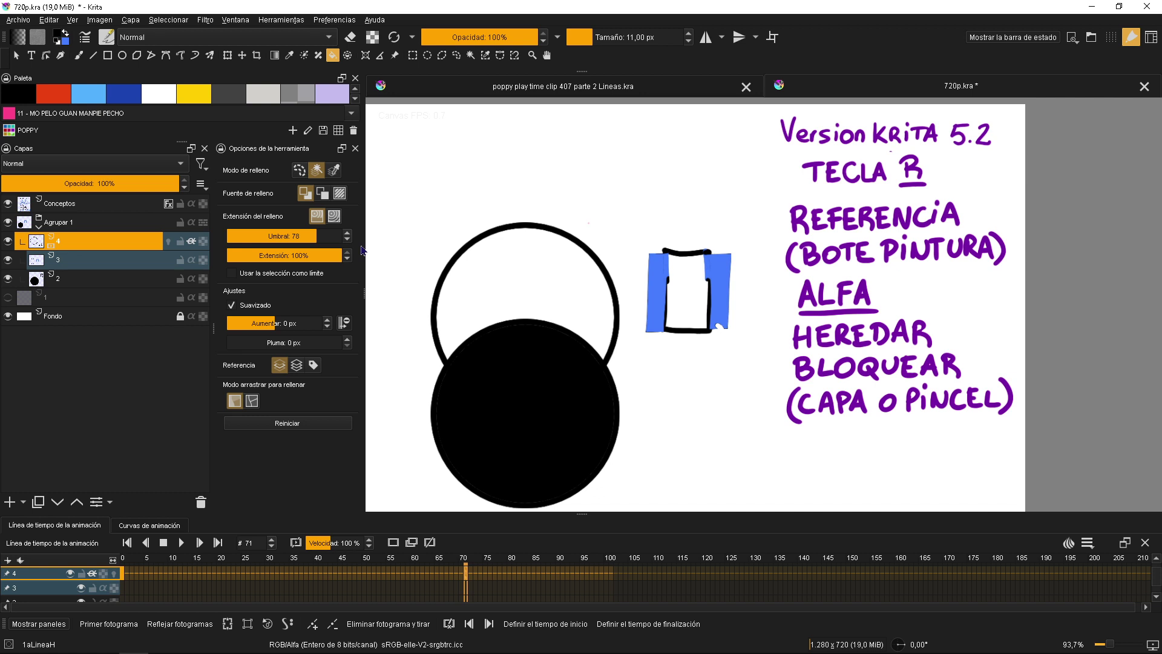
scroll(524, 247, down, 1)
key(b)
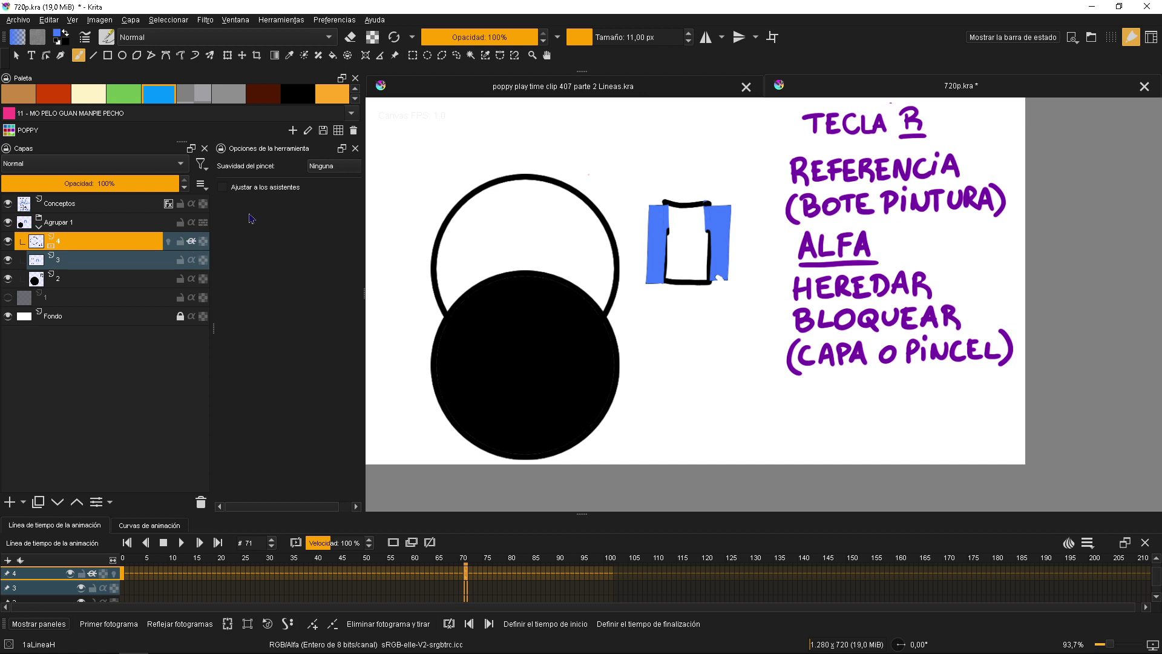
mouse_move(613, 333)
mouse_down()
mouse_move(559, 377)
mouse_move(563, 424)
mouse_up()
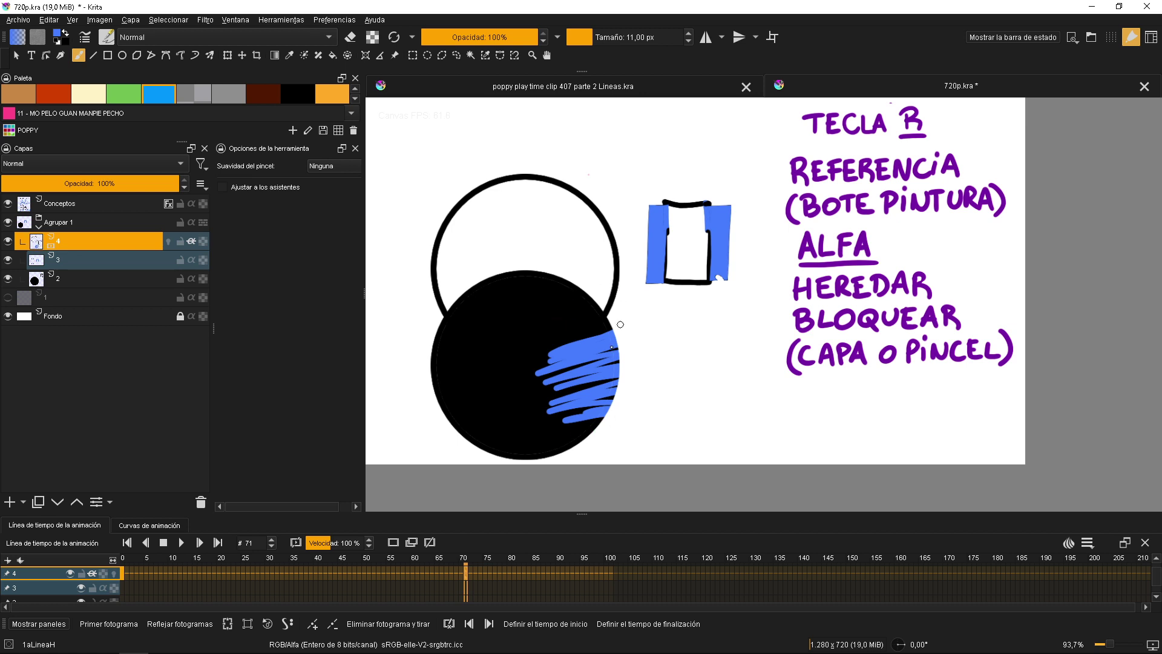
Undo the stray blue scribbles near the white circle, then paint blue on the outline's upper-right edge from layer 4.
shift+click(111, 260)
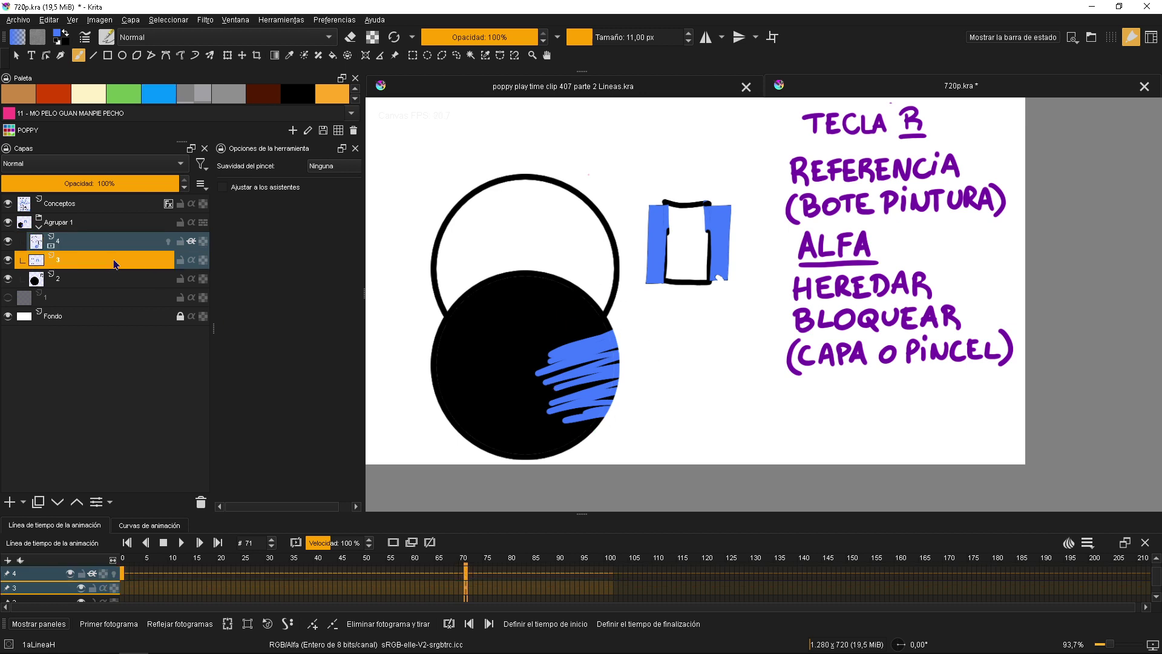
shift+click(118, 279)
mouse_move(600, 244)
mouse_down()
mouse_move(624, 242)
mouse_move(620, 255)
mouse_move(585, 213)
mouse_move(594, 197)
mouse_move(581, 179)
mouse_move(630, 178)
mouse_up()
click(118, 262)
key(ctrl+z)
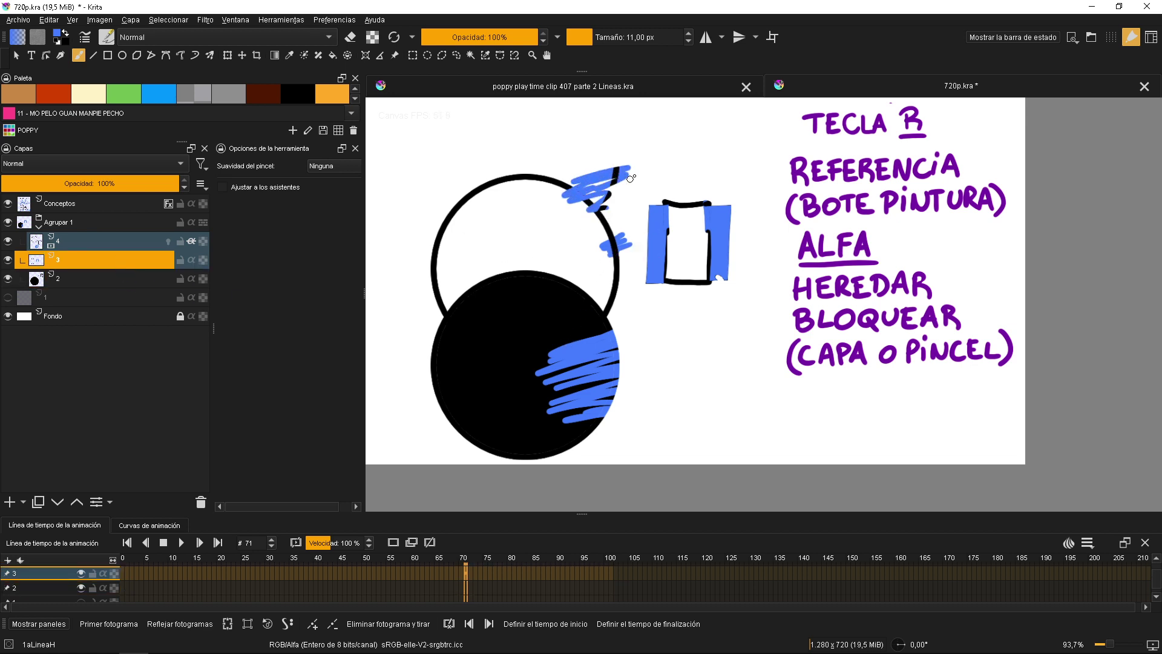
key(ctrl+z)
key(ctrl+z)
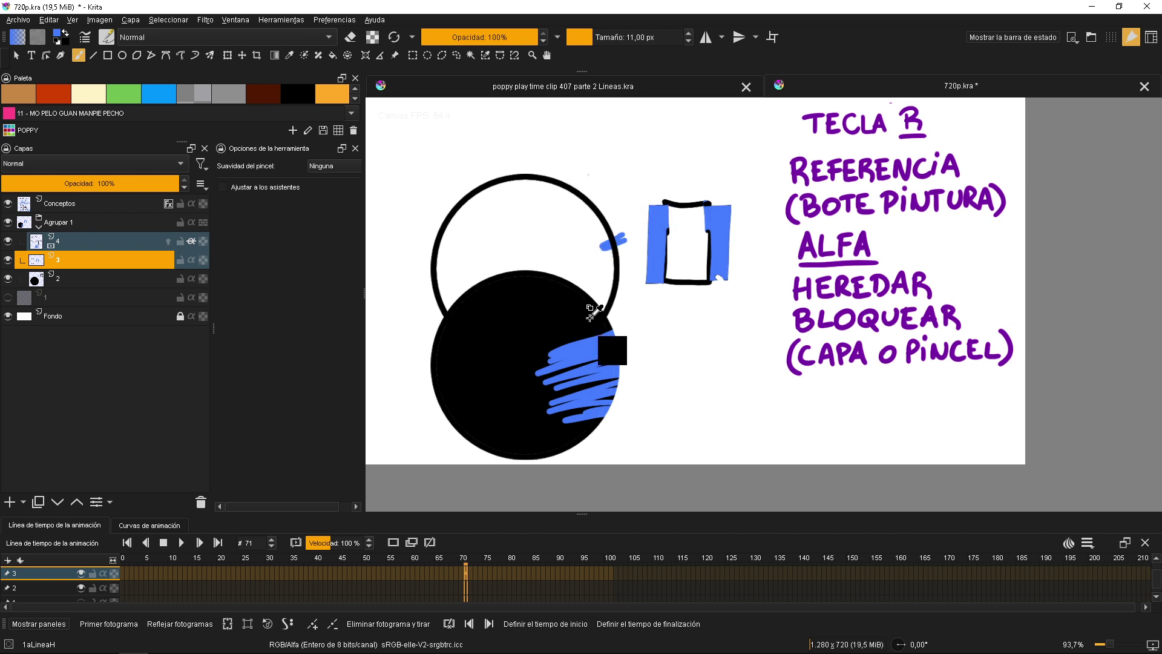
click(186, 246)
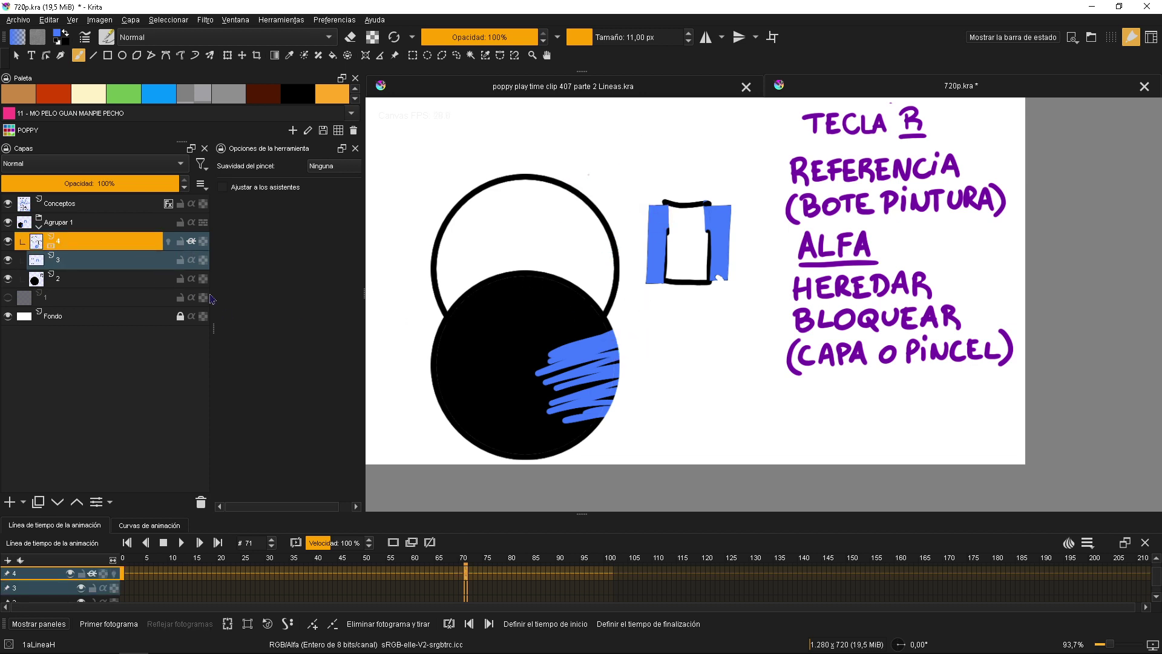
drag(578, 194, 591, 215)
Reselect layer 4 and toggle its inherit alpha off and back on.
click(97, 265)
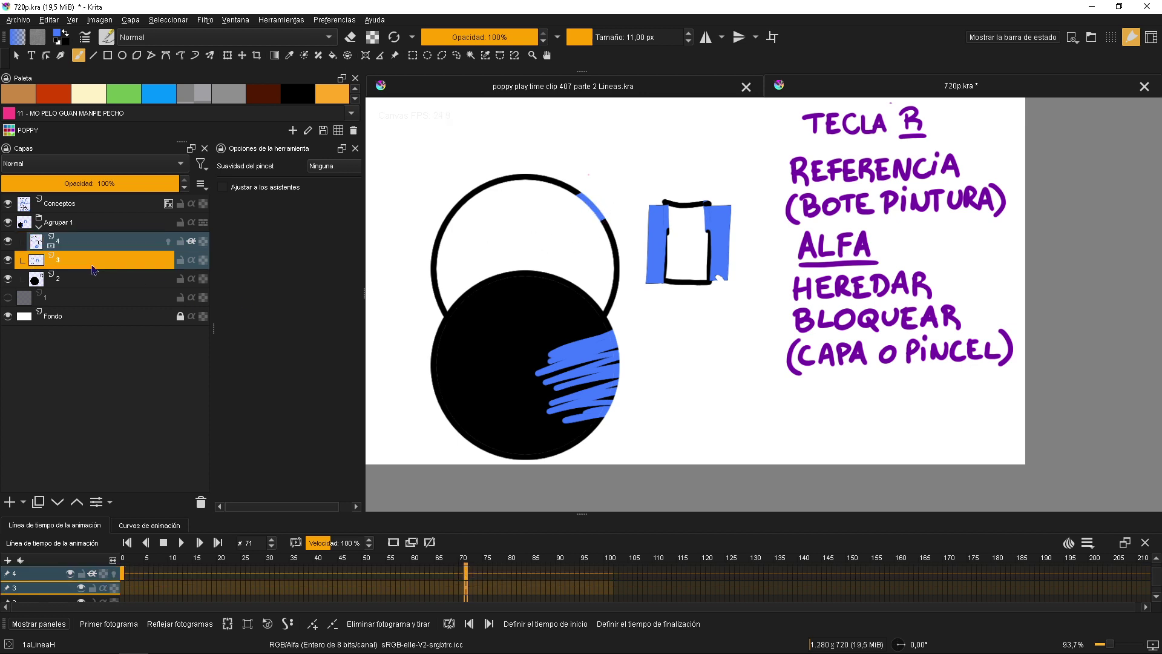
click(109, 284)
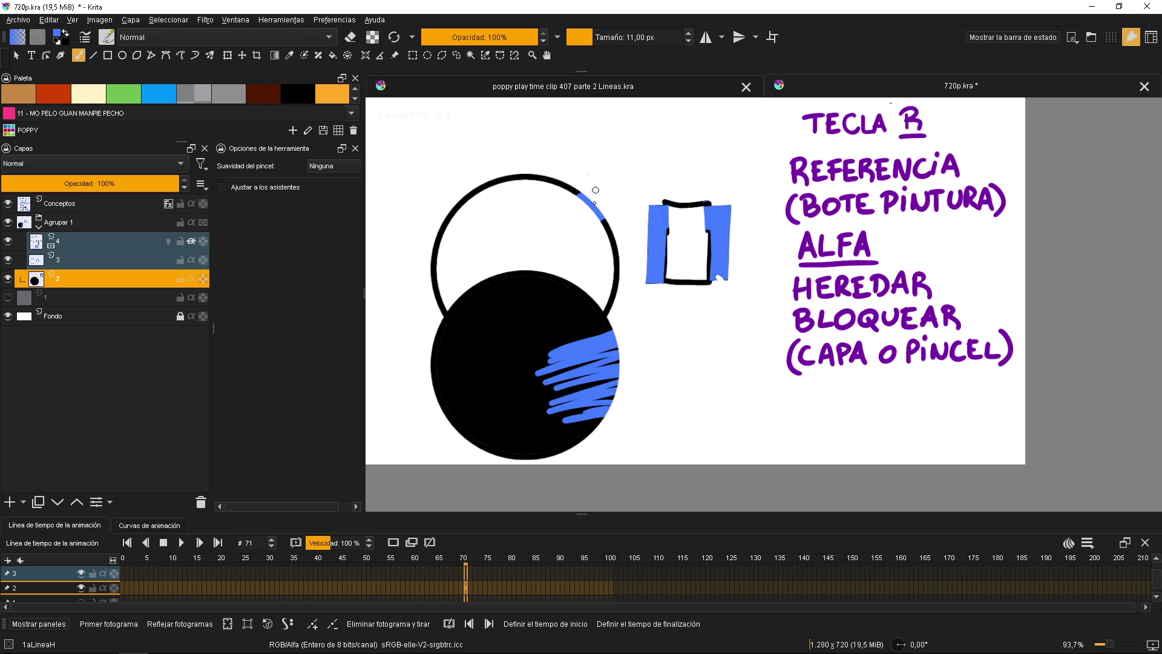
click(121, 259)
click(154, 242)
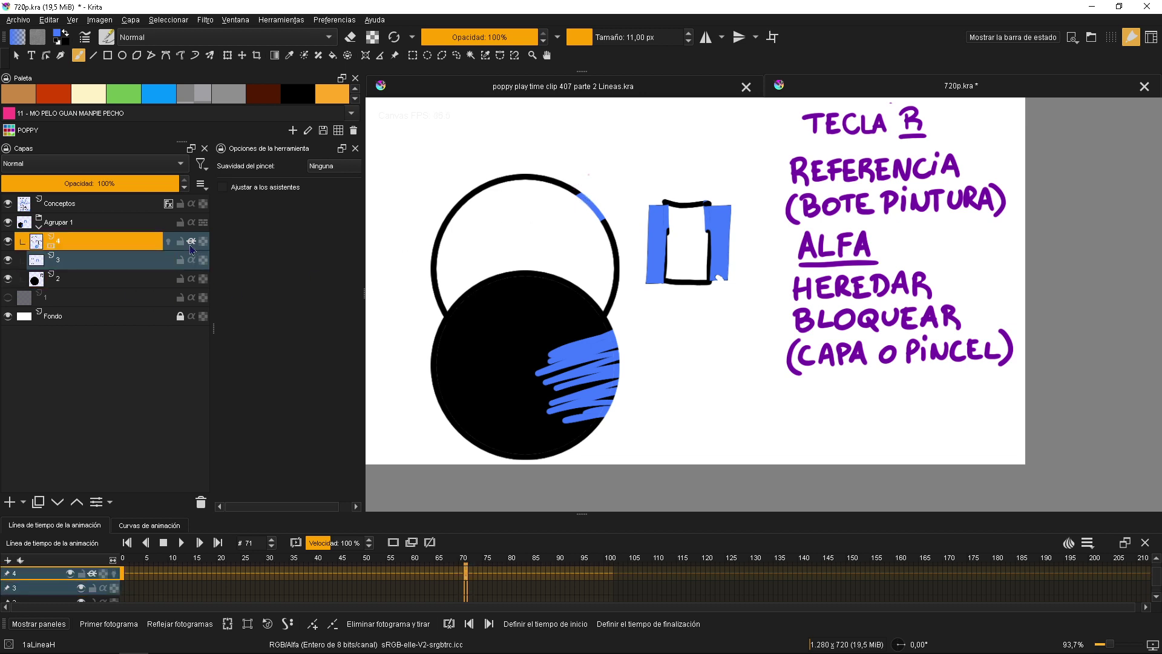
click(191, 242)
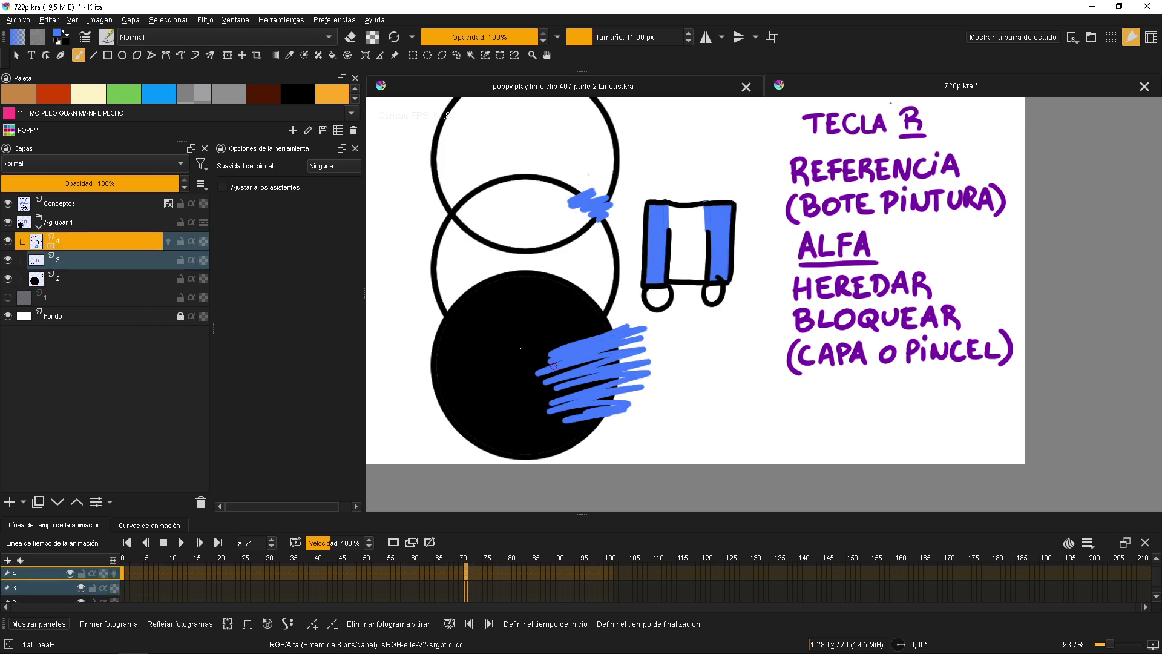
click(192, 241)
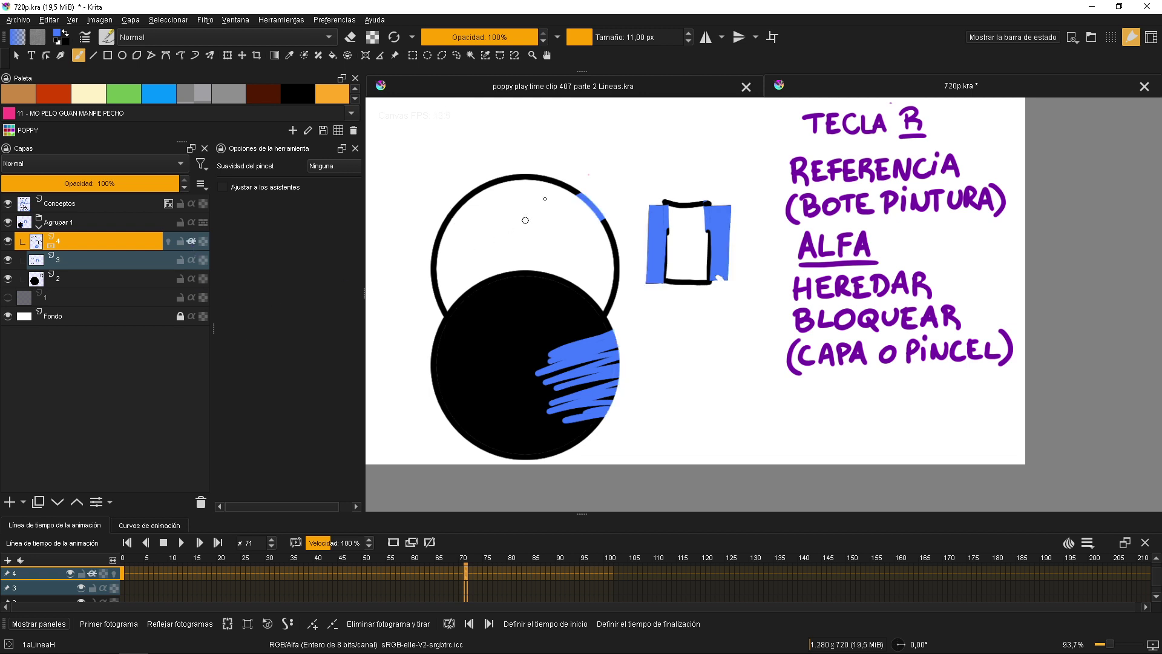
Paint a wide blue band across the black circle, comparing it with inherit alpha off and on.
mouse_move(432, 337)
mouse_down()
mouse_move(405, 365)
mouse_move(518, 364)
mouse_up()
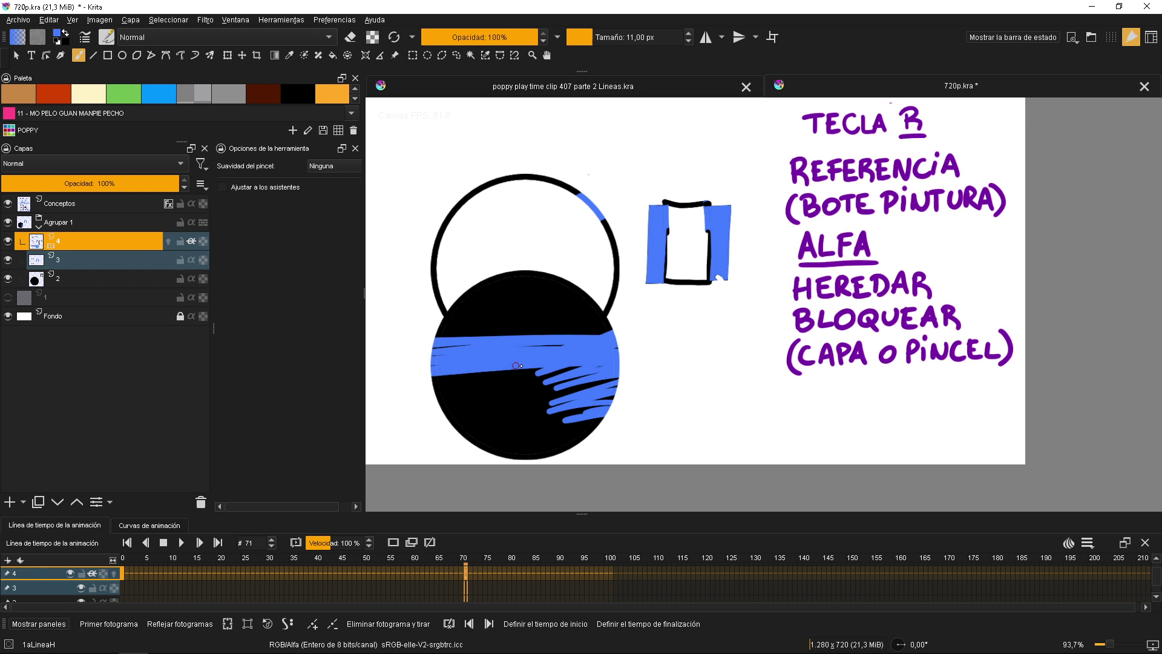
mouse_move(516, 366)
mouse_down()
mouse_move(450, 355)
mouse_move(669, 394)
mouse_up()
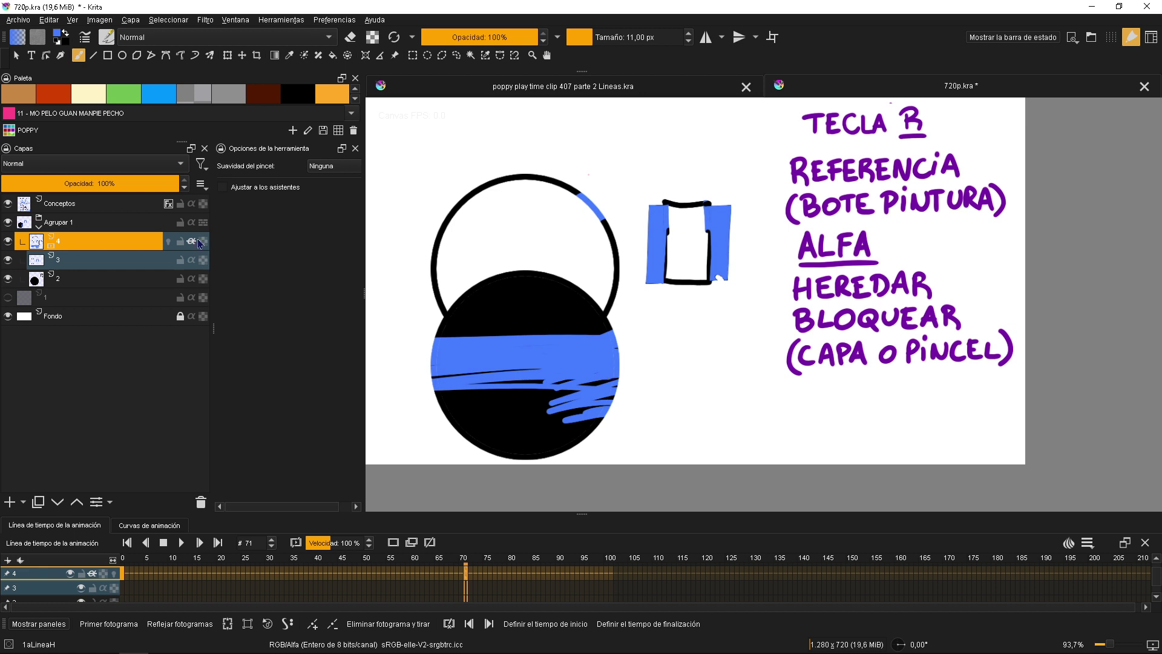
click(192, 241)
click(192, 241)
click(191, 241)
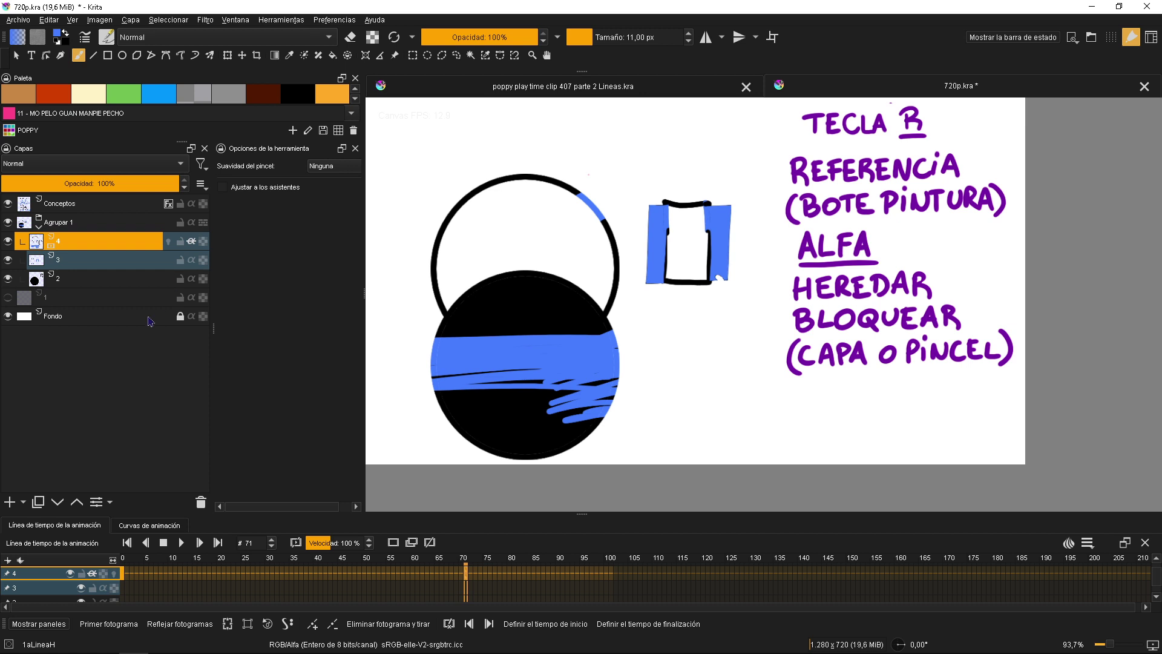